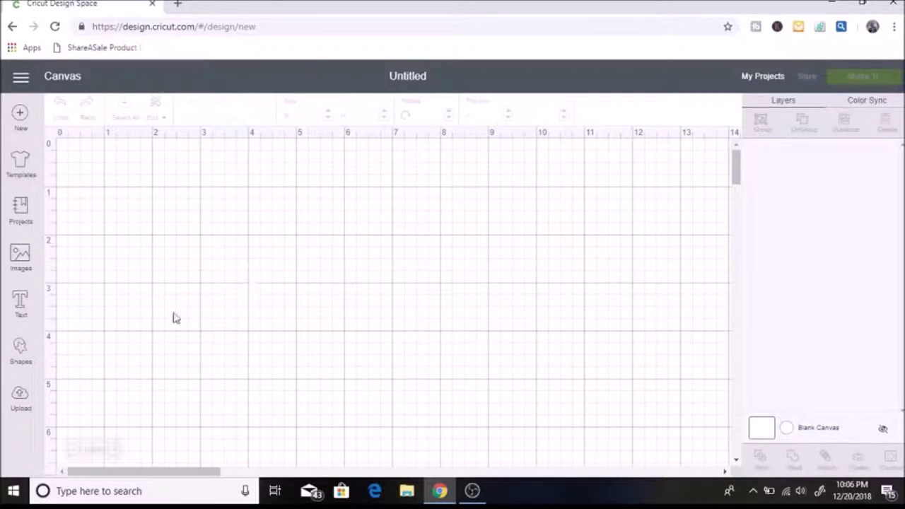
Step: Bring up the image upload panel showing recently uploaded images
click(20, 396)
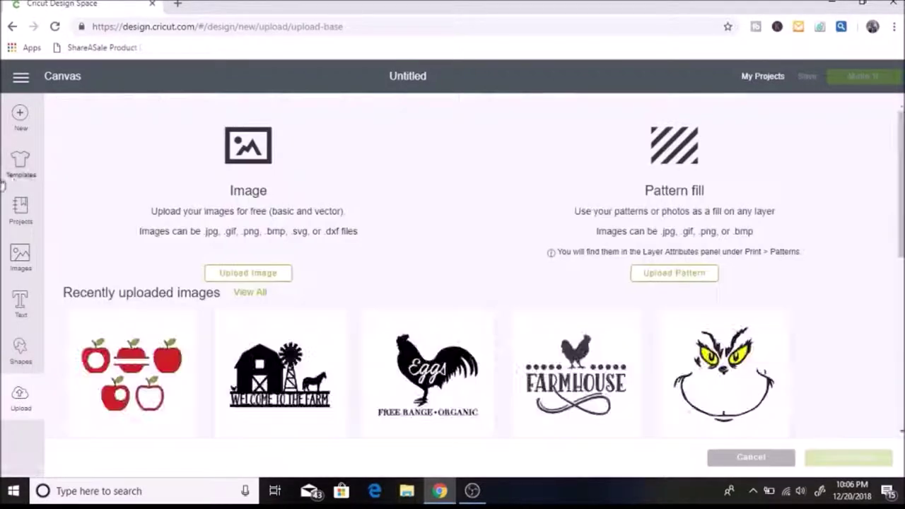
Step: Insert the uploaded Whole-Split-Monogram apple image onto the canvas
click(141, 389)
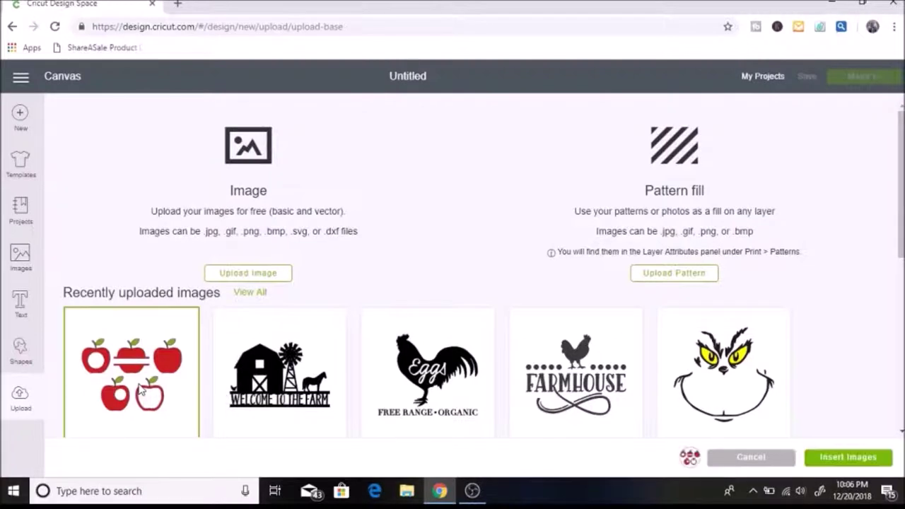
scroll(228, 365, down, 1)
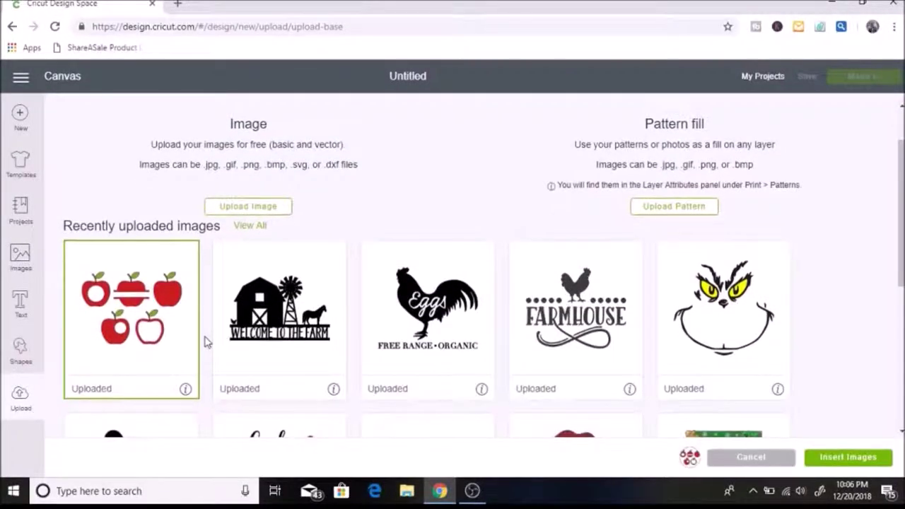
click(848, 458)
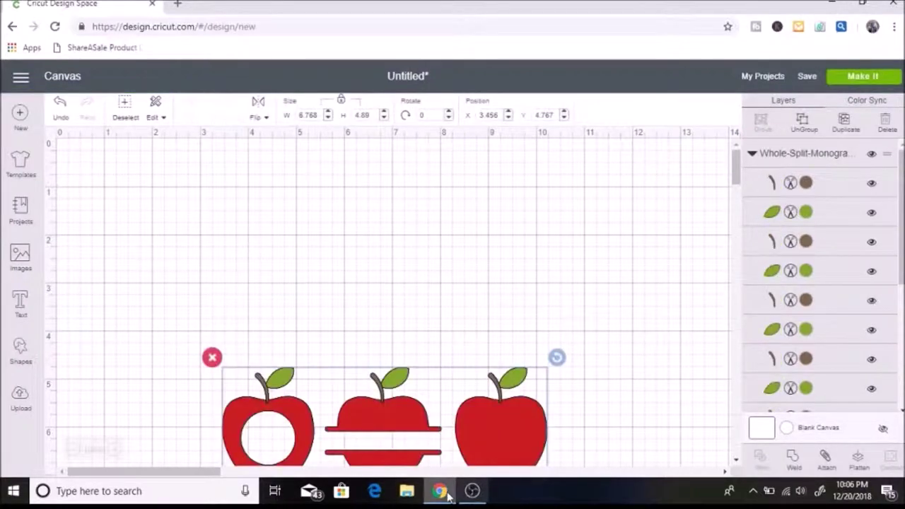
Step: Move the apple set up, ungroup it, and delete the two lower apples
drag(407, 429, 378, 274)
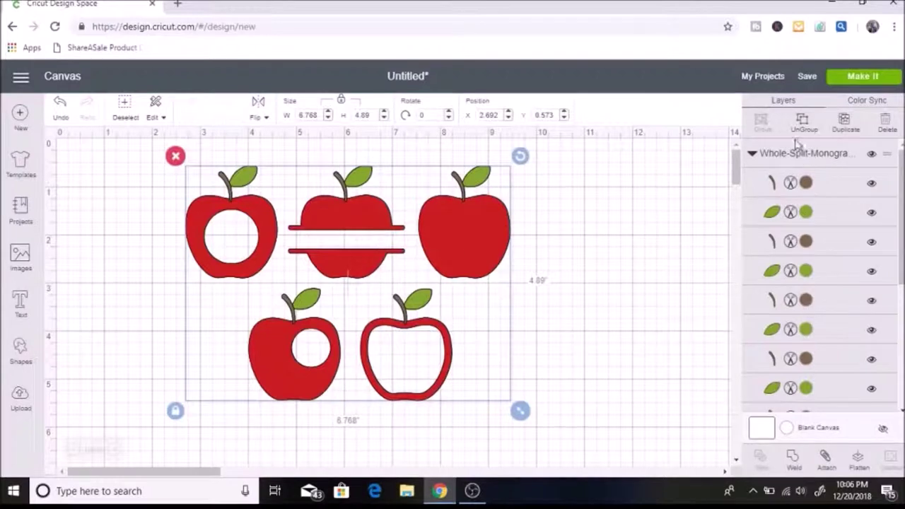
key(ctrl+z)
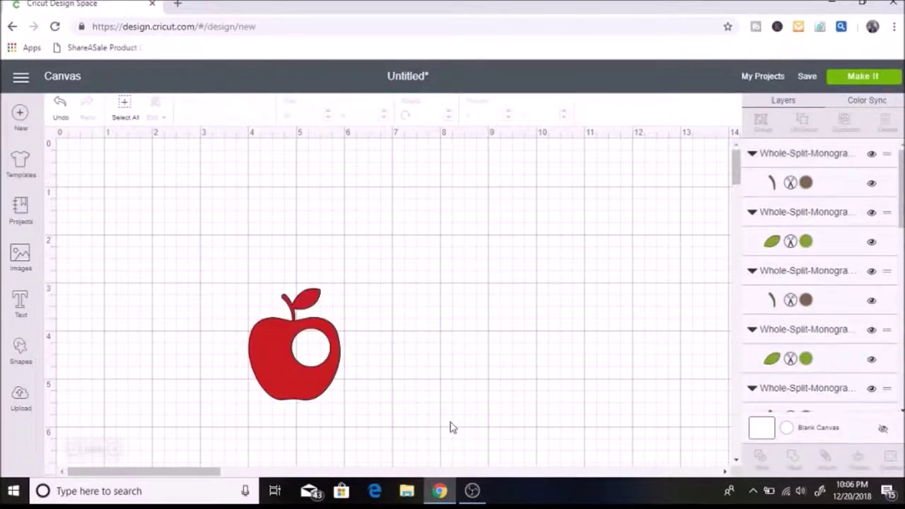
drag(551, 431, 226, 300)
key(Delete)
Step: Delete the solid red apple and the left apple with the round cut-out
drag(528, 324, 440, 167)
key(Delete)
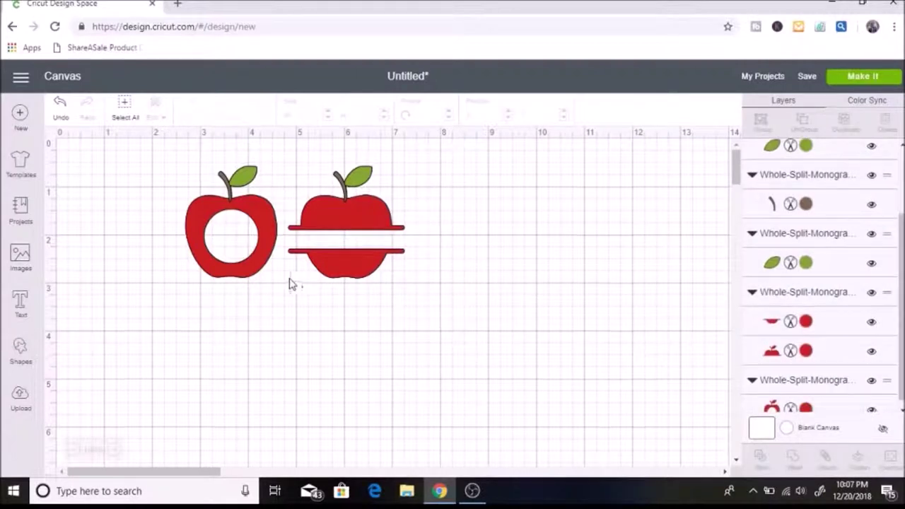
drag(279, 276, 188, 165)
key(Delete)
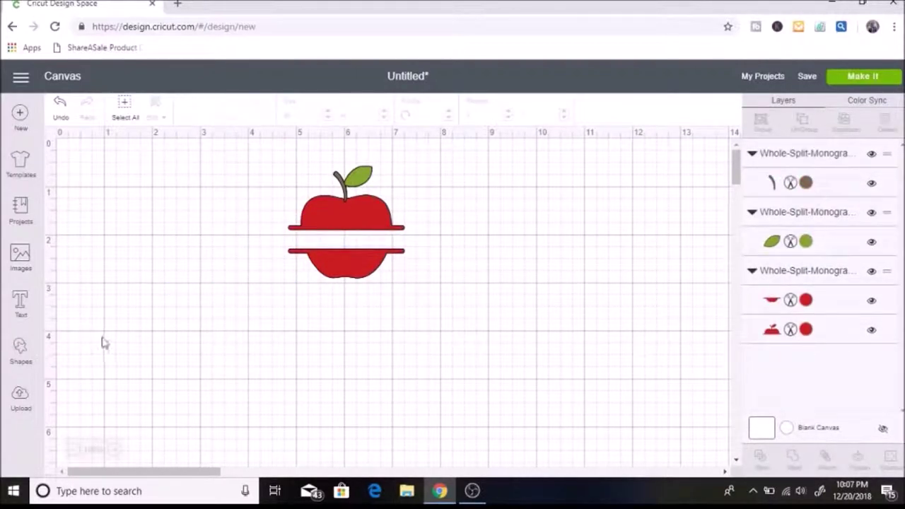
Step: Add a text box with the teacher's name in the Black Jack script font
click(21, 301)
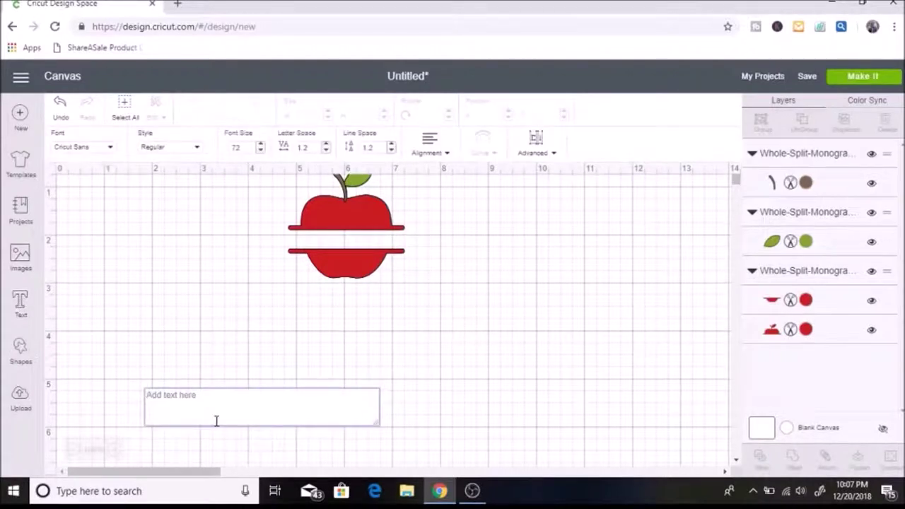
text(Ms)
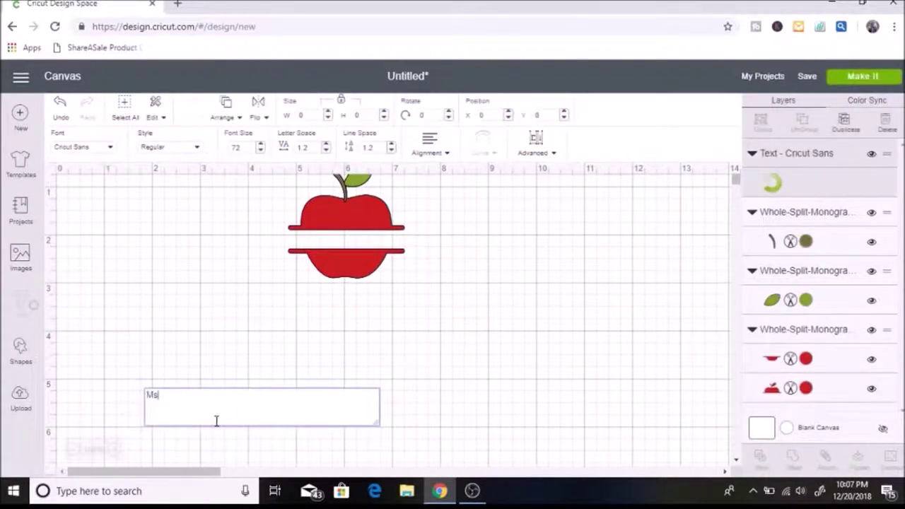
text(. Kathy)
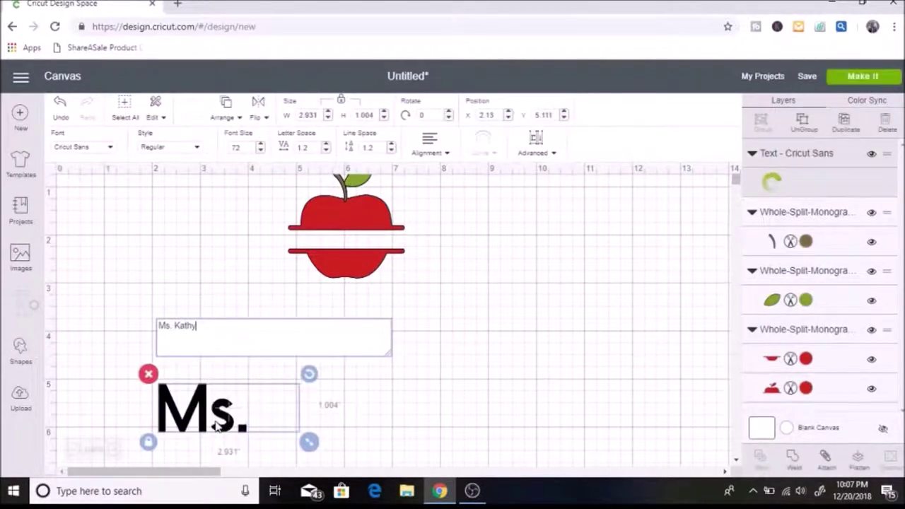
click(74, 147)
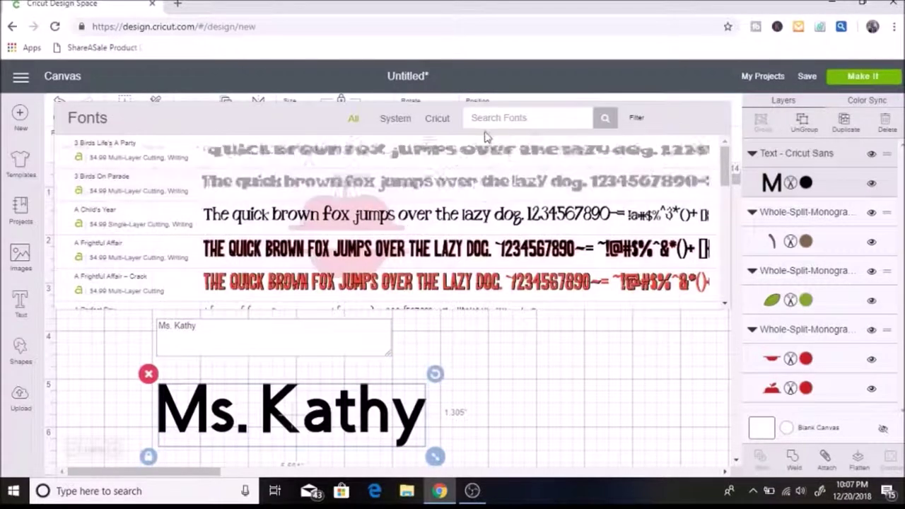
text(black)
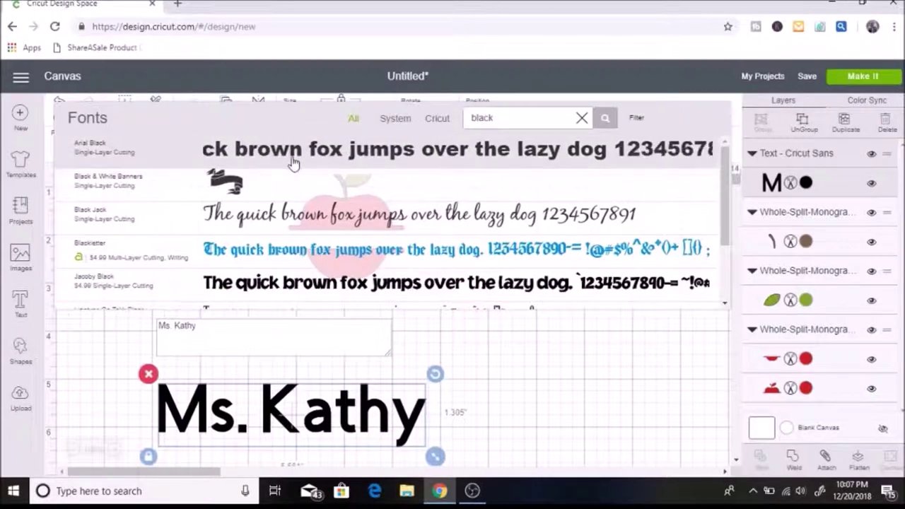
click(276, 224)
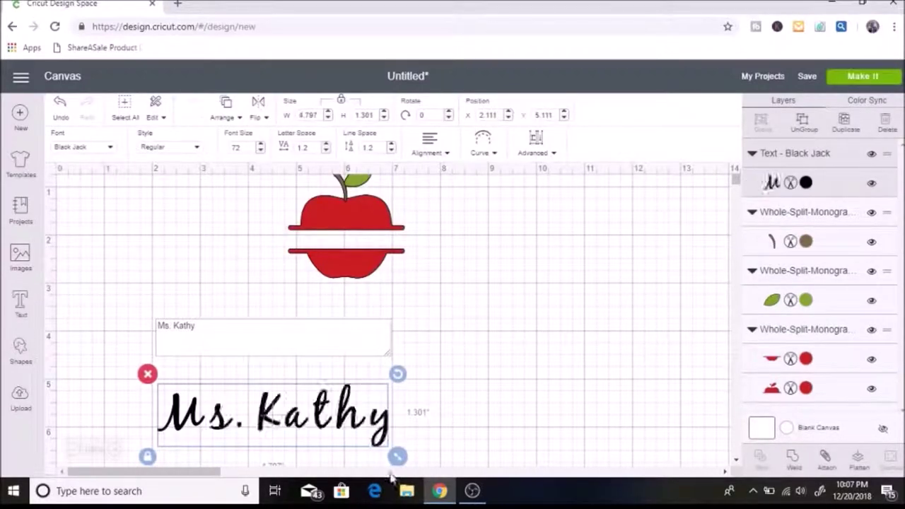
Step: Place the name below the apple and enlarge it to about 6.575 by 1.783 in
click(398, 459)
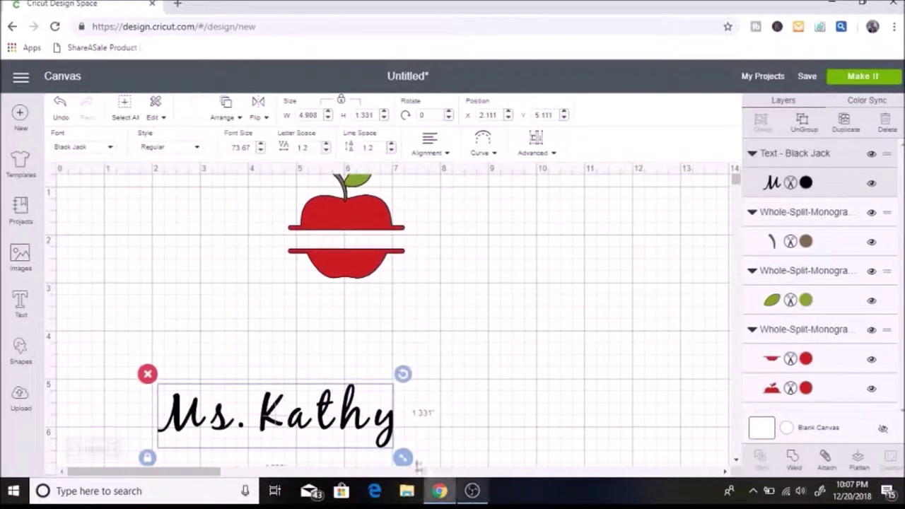
drag(334, 417, 397, 374)
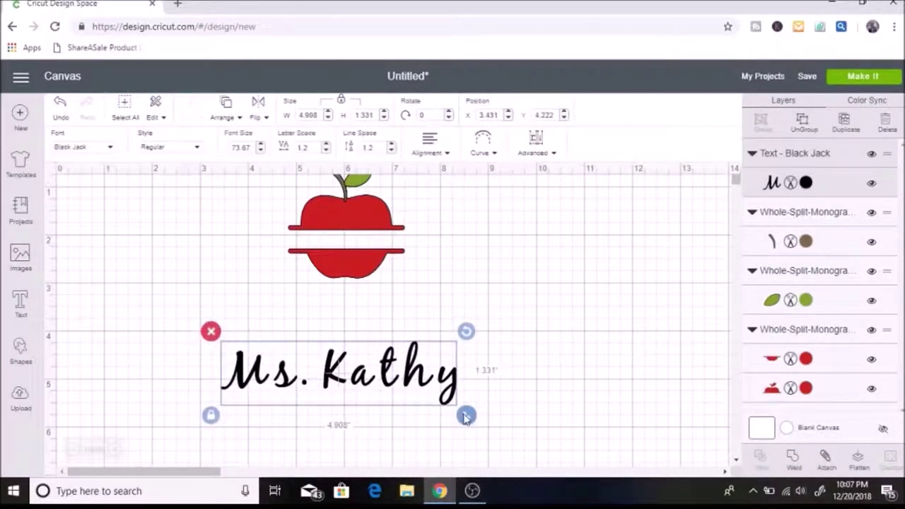
drag(465, 416, 578, 479)
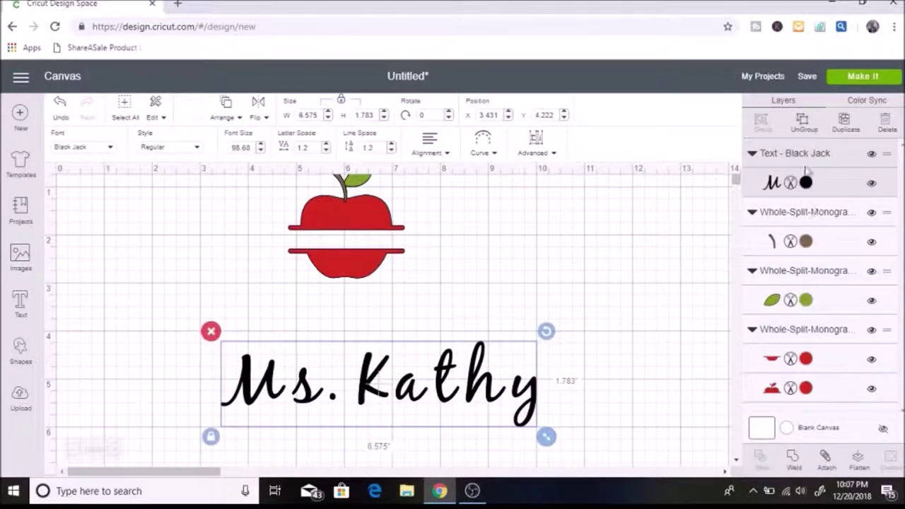
Step: Ungroup the name into letters and slide them closer so the script connects
click(802, 123)
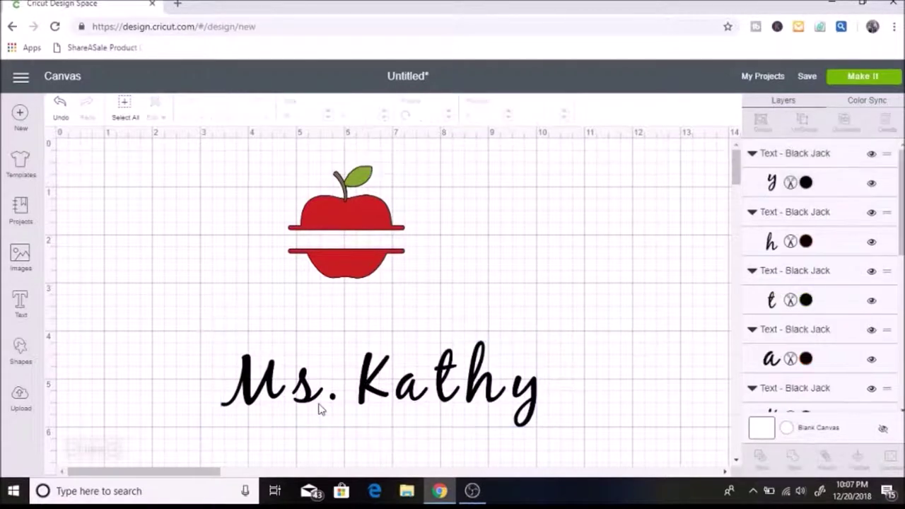
mouse_move(302, 393)
mouse_down()
mouse_move(292, 397)
mouse_move(315, 398)
mouse_up()
click(401, 397)
mouse_move(438, 386)
mouse_down()
mouse_move(428, 386)
mouse_move(466, 385)
mouse_move(451, 386)
mouse_up()
drag(525, 395, 489, 394)
click(371, 386)
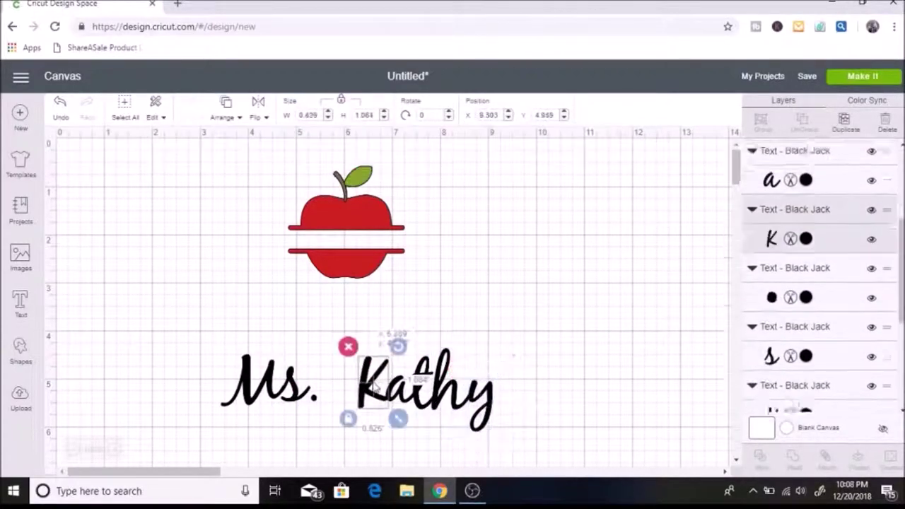
drag(371, 386, 369, 388)
click(330, 410)
drag(329, 431, 212, 336)
drag(283, 385, 311, 380)
Step: Select every letter of the name and weld them into one layer, about 5.033 by 1.728
click(535, 424)
drag(536, 425, 333, 379)
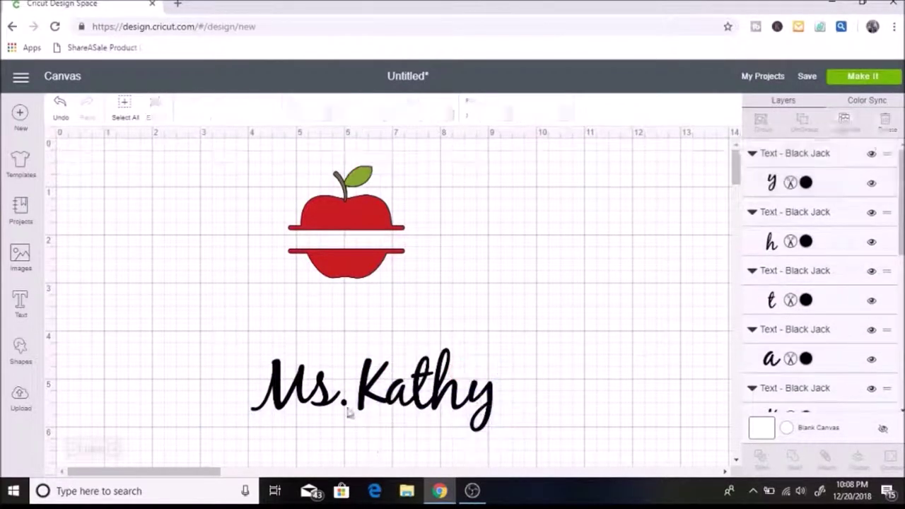
click(344, 404)
click(545, 353)
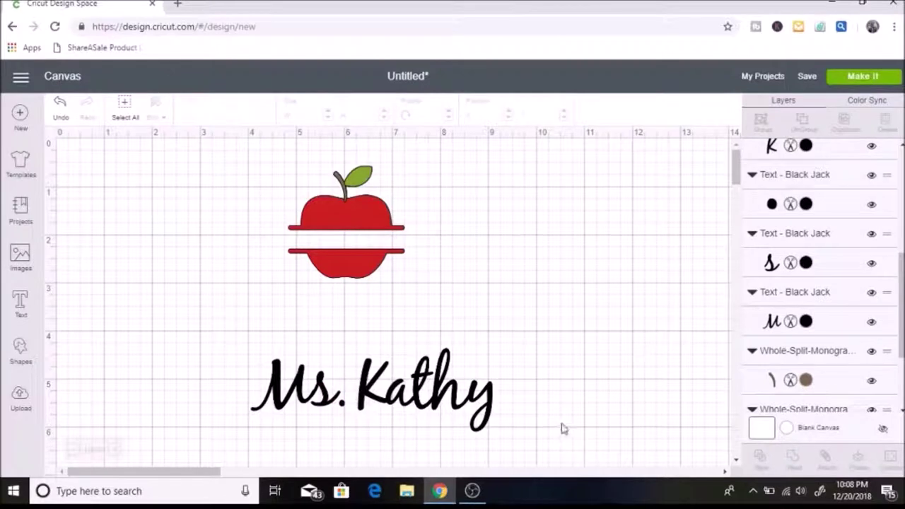
drag(544, 430, 250, 337)
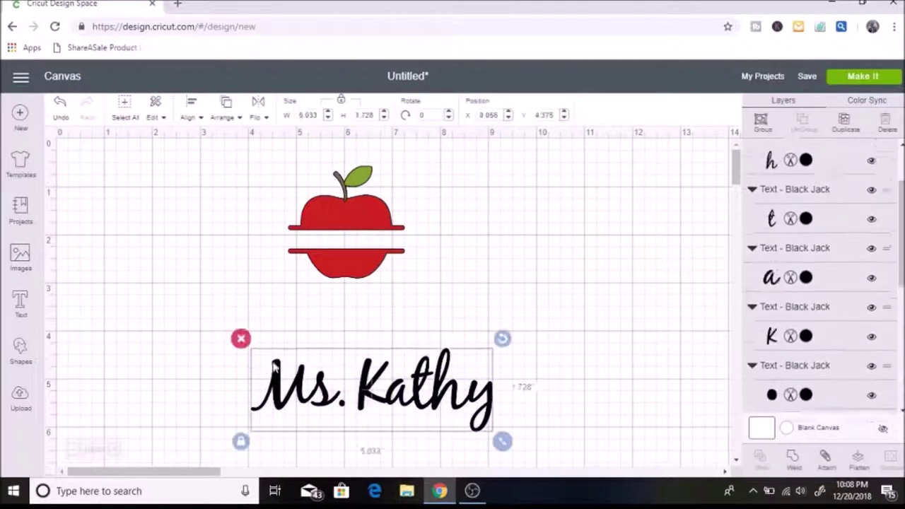
click(791, 459)
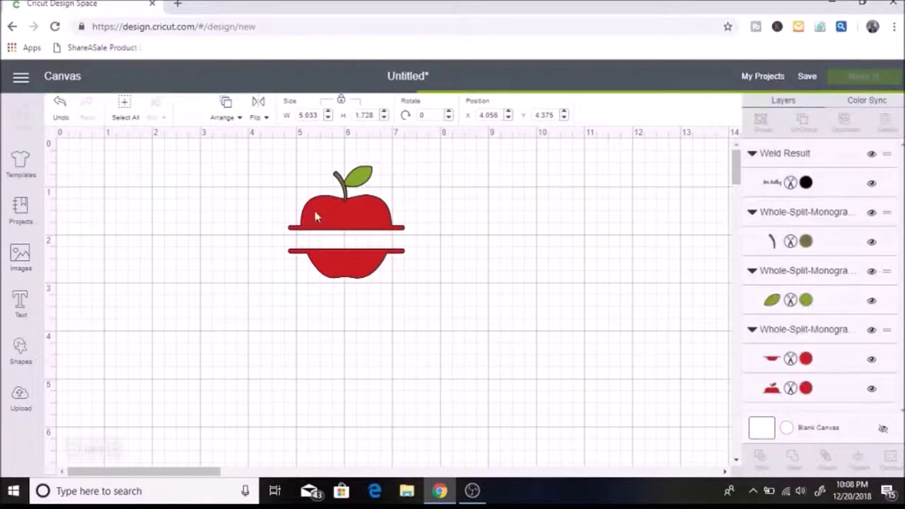
Step: Enlarge the whole apple to about 4 in wide
drag(408, 282, 493, 364)
key(ctrl+z)
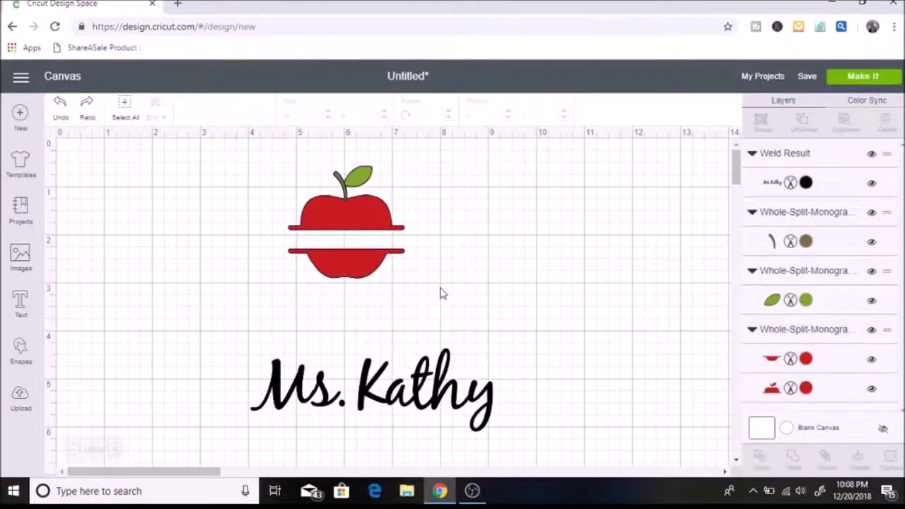
drag(441, 292, 252, 138)
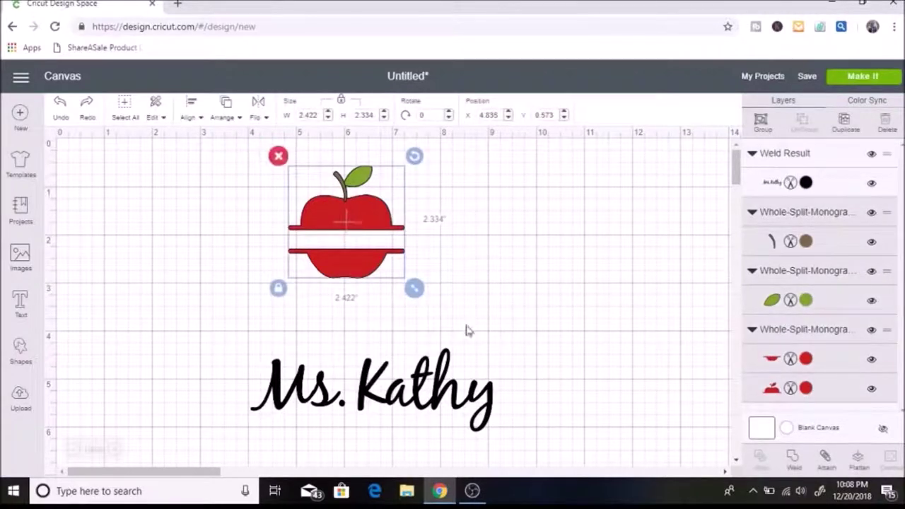
drag(414, 287, 509, 380)
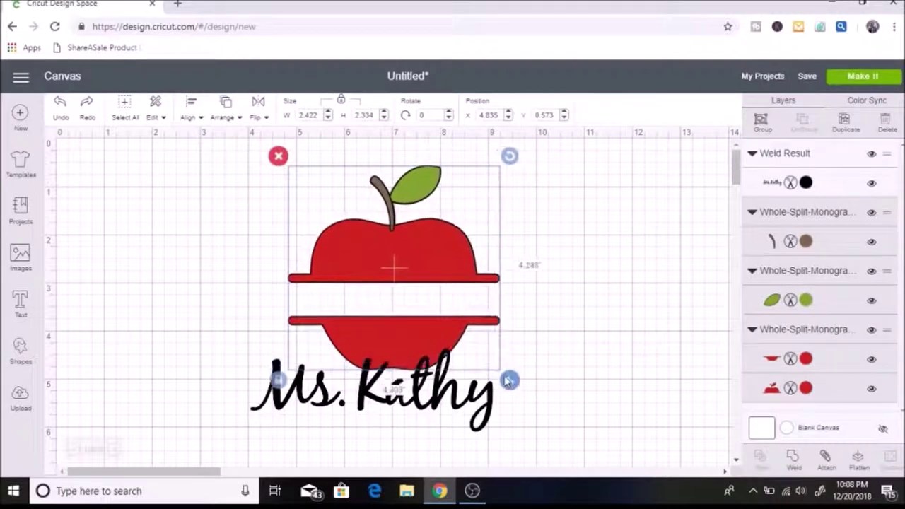
Step: Shrink the name to 3.339 in wide at the upper left, then pull the red apple body away
click(494, 419)
drag(504, 424, 295, 303)
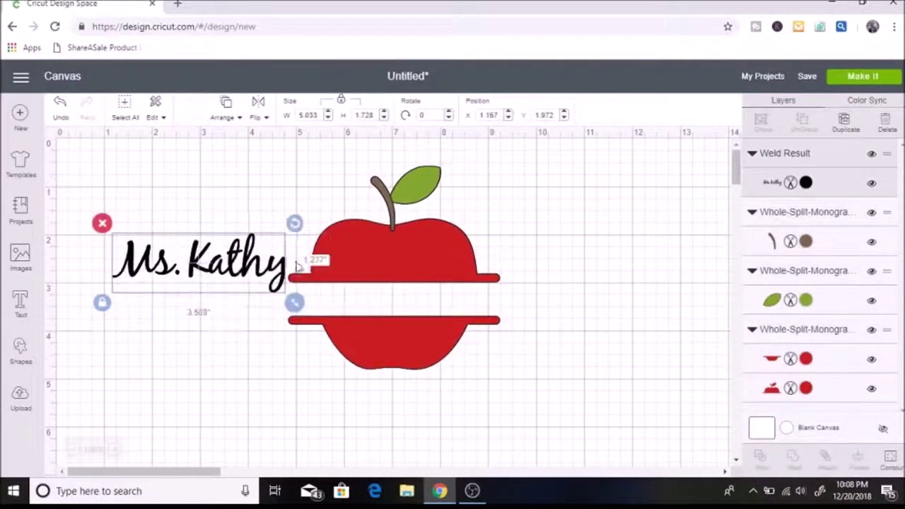
drag(235, 259, 188, 198)
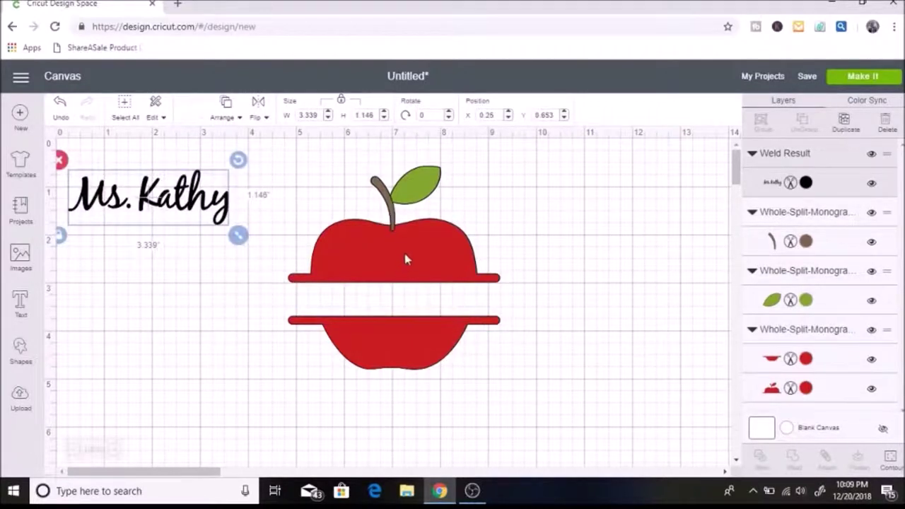
drag(404, 256, 475, 315)
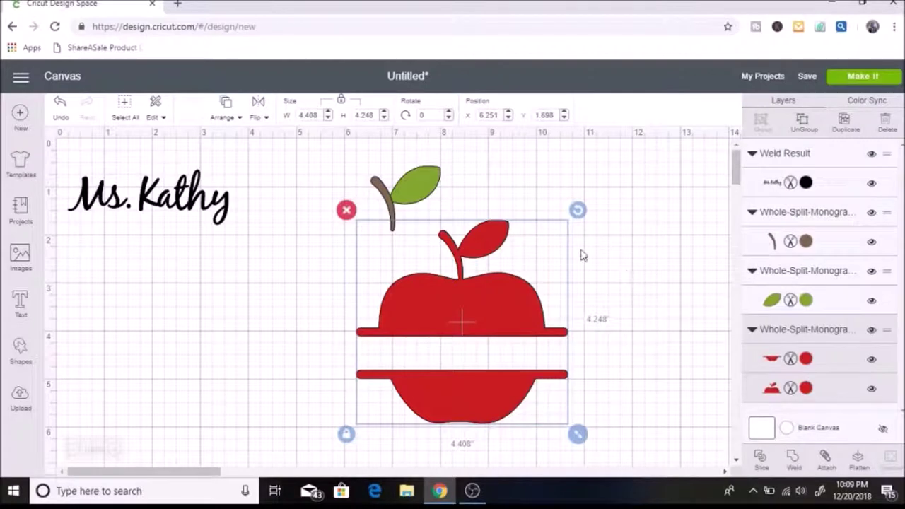
Step: Move the red apple body back under the brown stem and green leaf
drag(525, 308, 459, 263)
Step: Undo the last move, duplicate the whole apple, and place the copy to its right
key(ctrl+z)
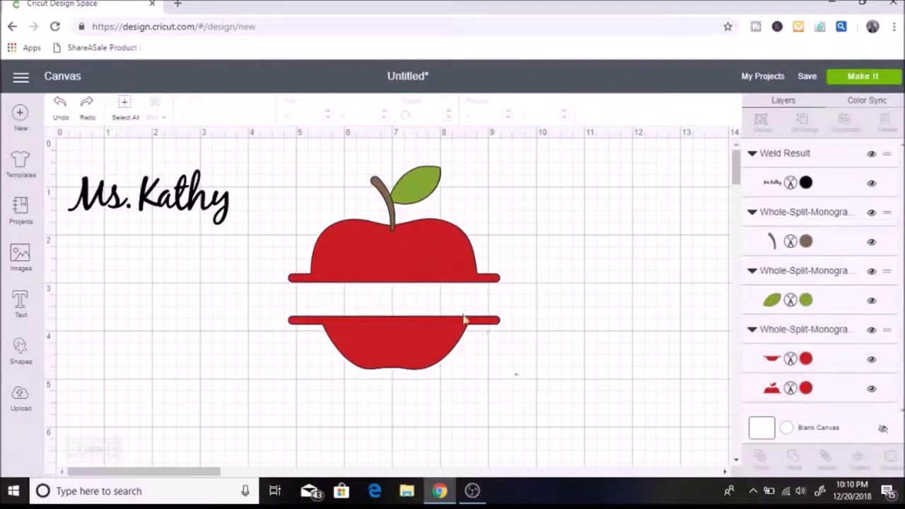
drag(515, 374, 327, 167)
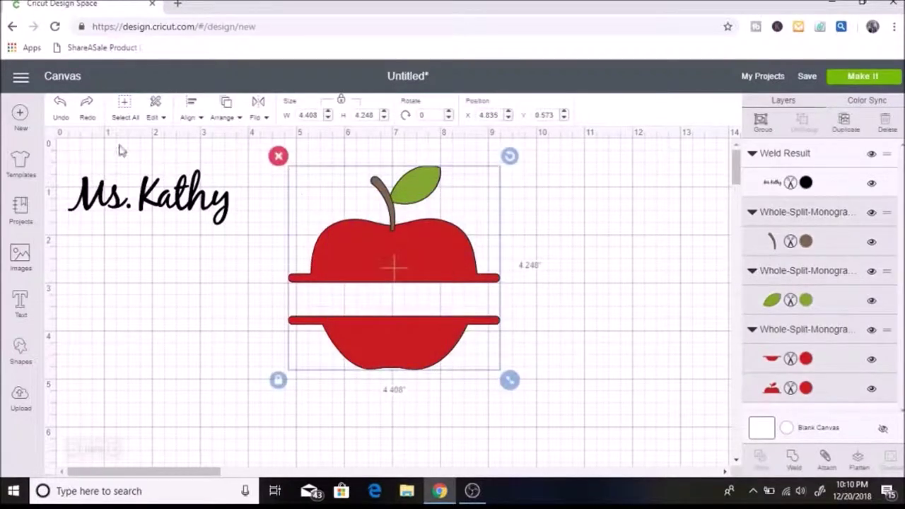
click(846, 123)
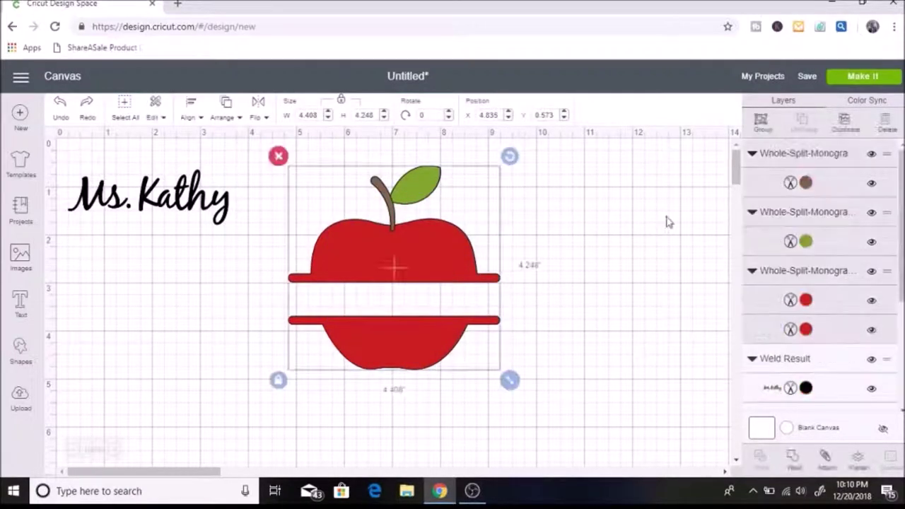
drag(402, 269, 590, 277)
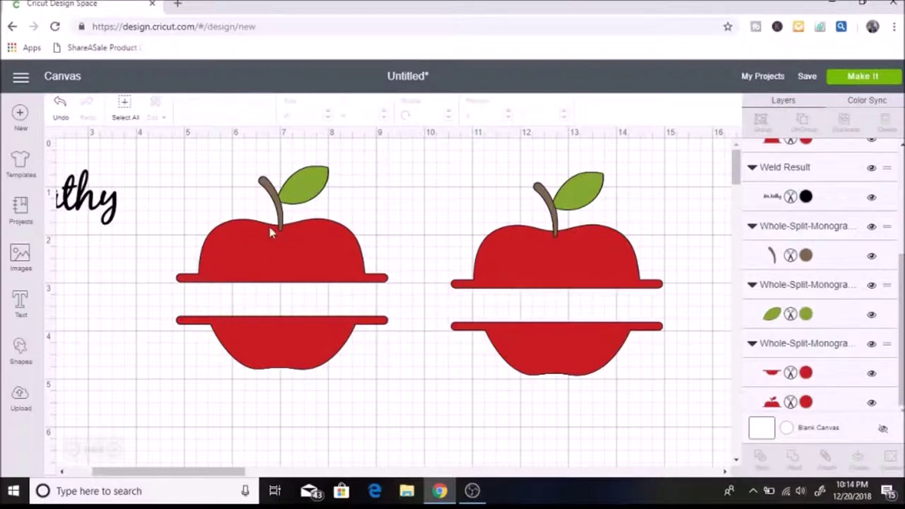
click(292, 190)
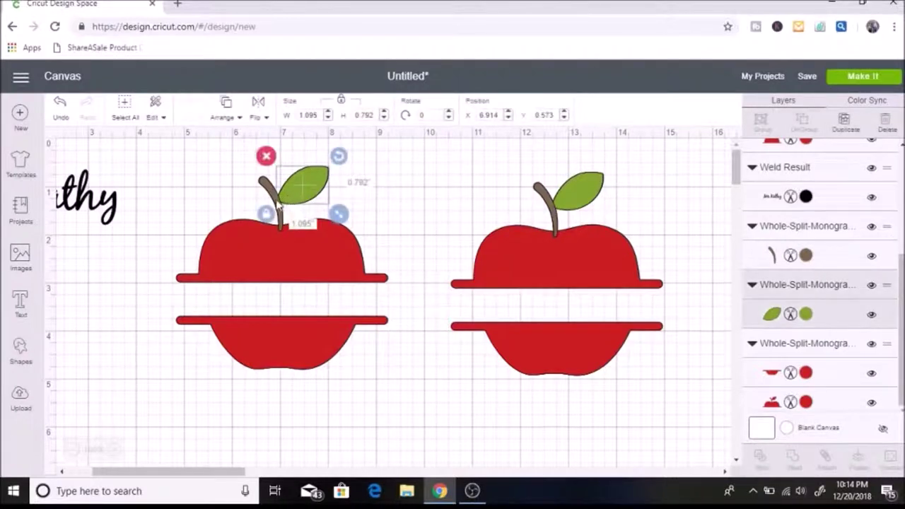
Step: Weld the left apple's leaf and stem into one green shape, about 1.456 by 1.359 in
click(276, 205)
click(300, 200)
shift+click(273, 192)
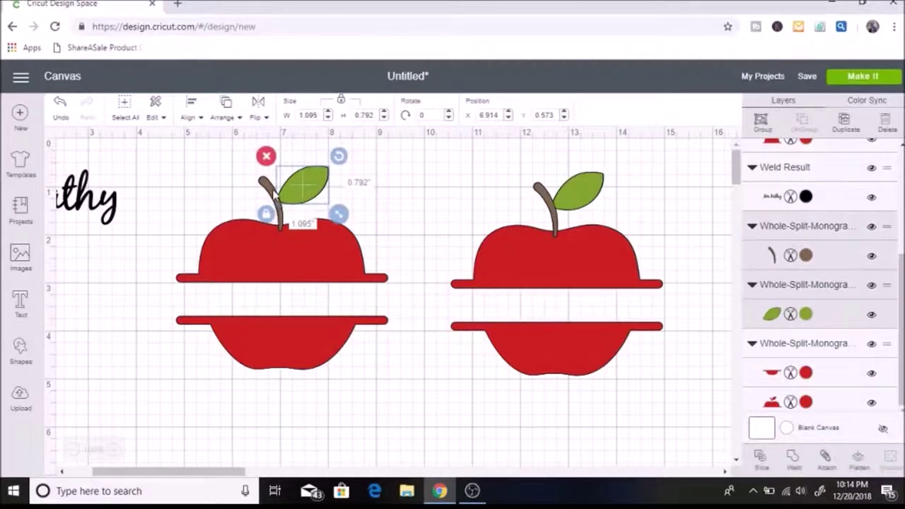
click(803, 465)
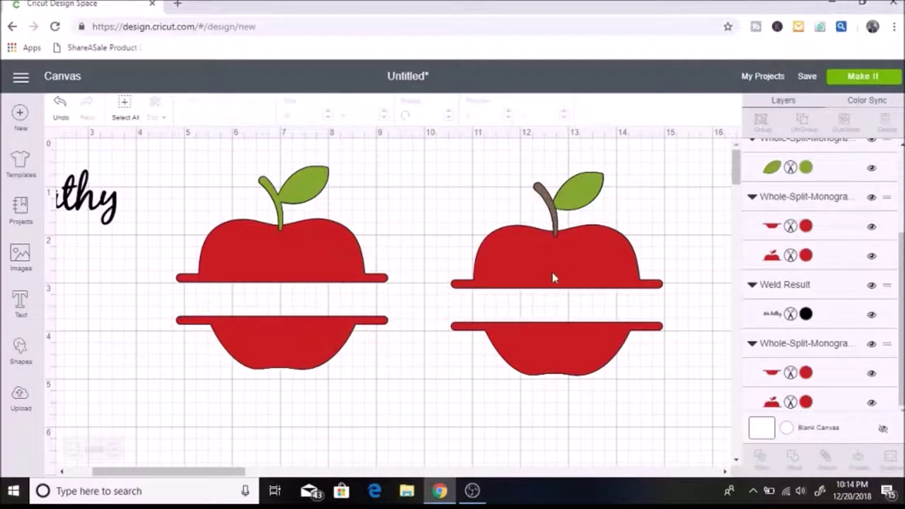
click(280, 232)
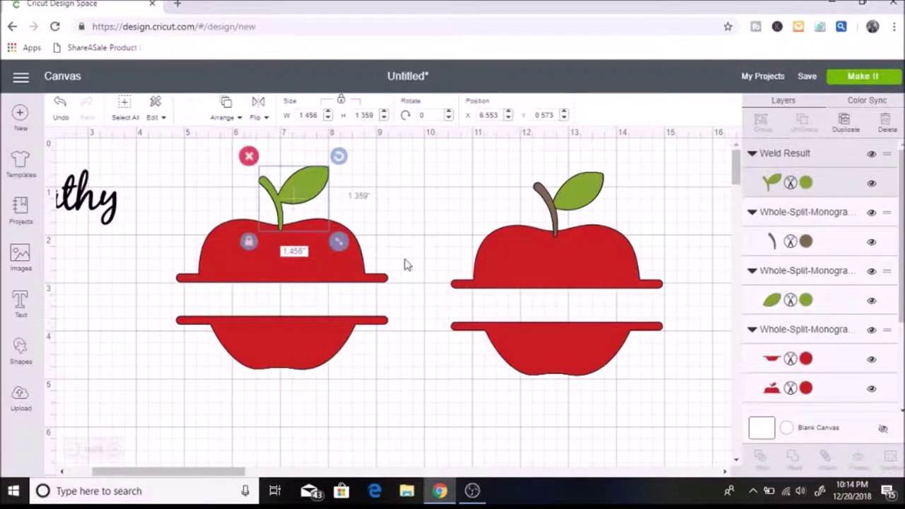
click(294, 272)
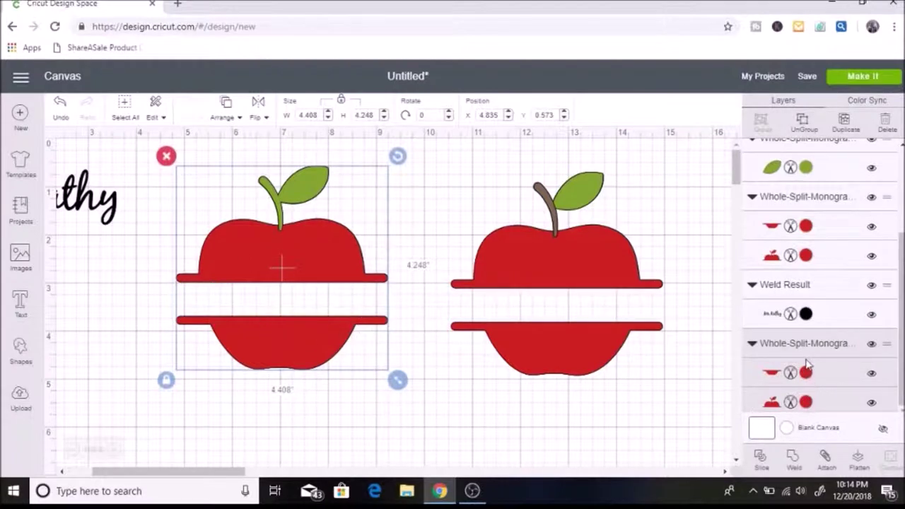
Step: Ungroup the left apple, then select its red top half and the welded leaf-and-stem layer
click(803, 121)
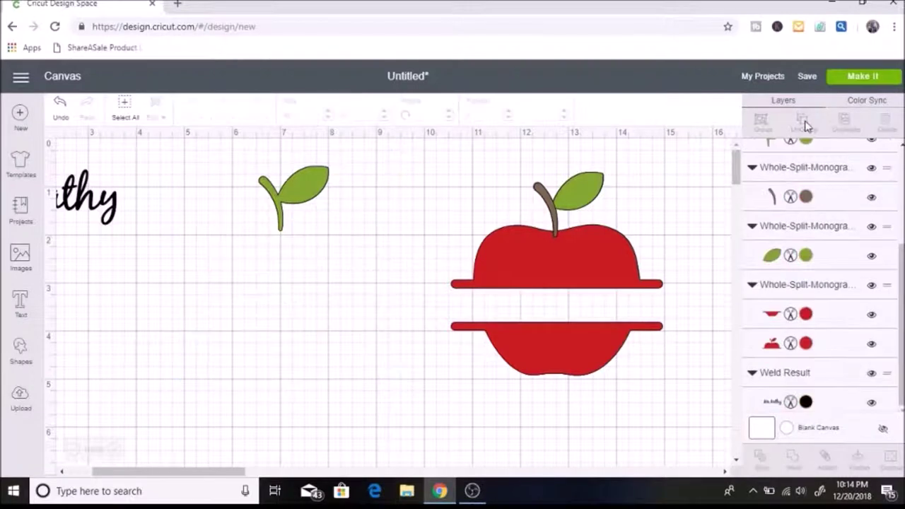
click(321, 267)
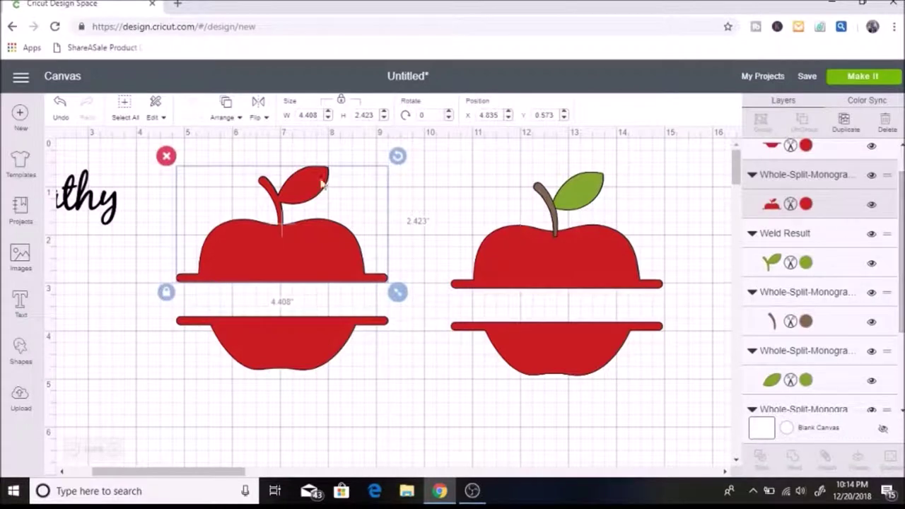
click(818, 262)
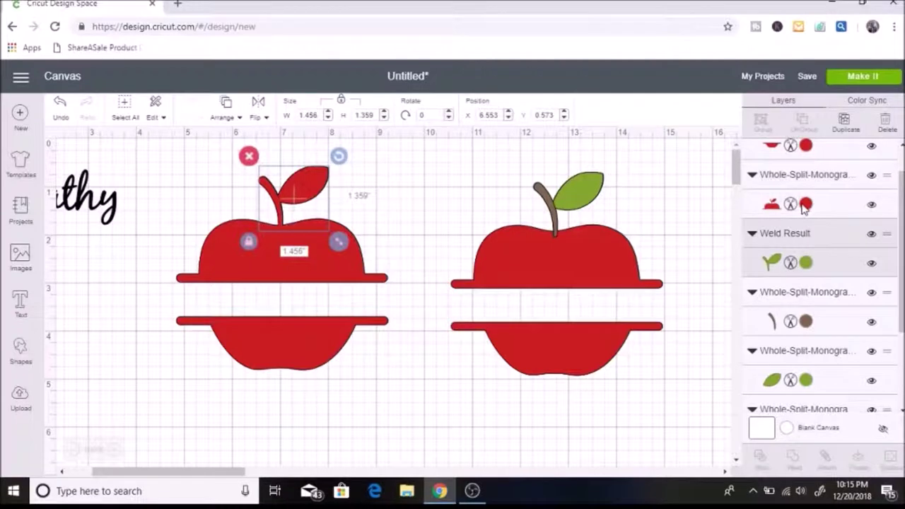
Step: Compare the red apple-top and green leaf-and-stem layer colours via their swatches
click(805, 204)
click(805, 263)
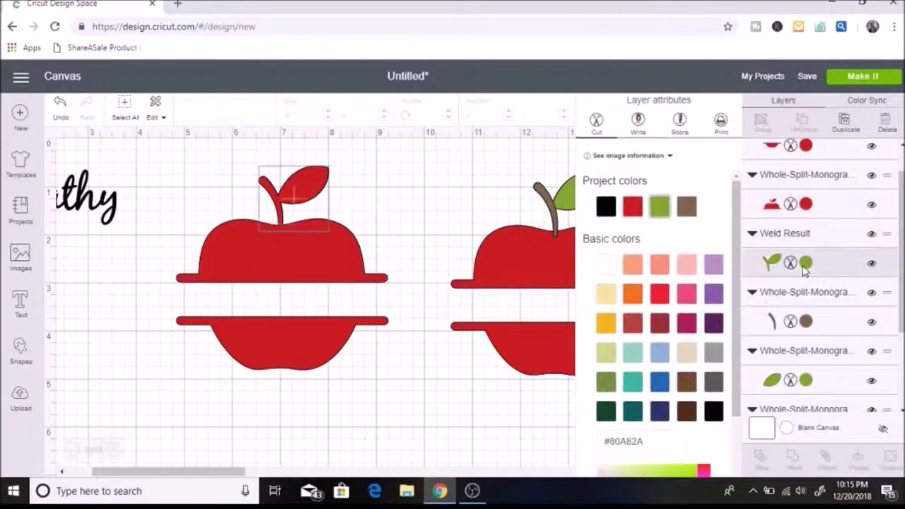
click(805, 206)
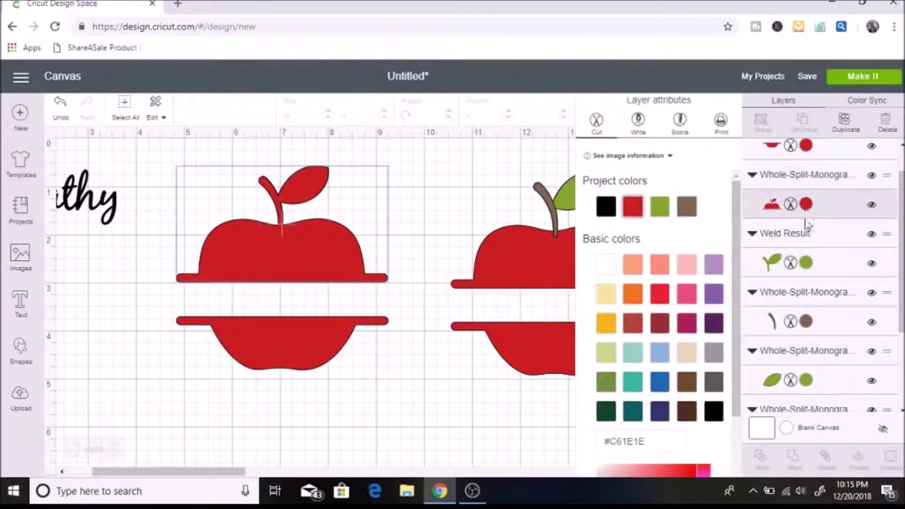
click(809, 264)
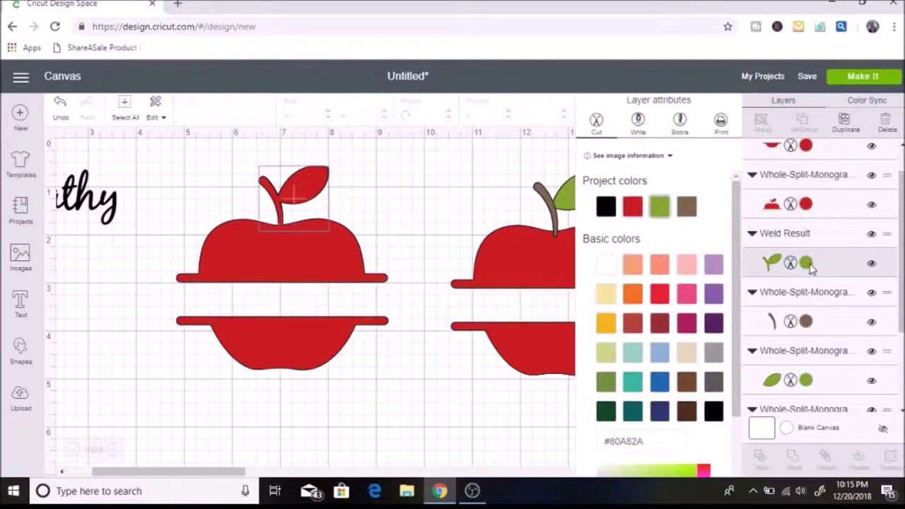
click(320, 248)
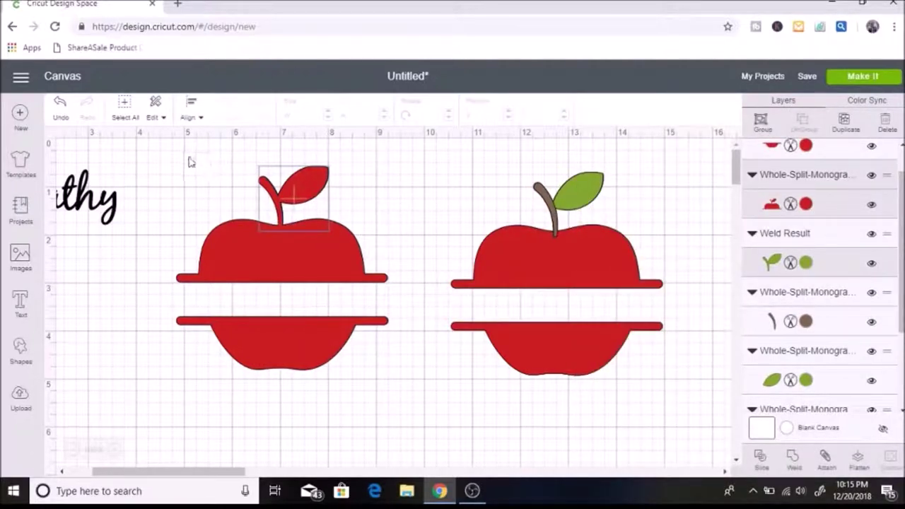
Step: Slice the left apple top with the leaf and stem, pulling the cut-out leaf pieces aside
drag(168, 136, 326, 274)
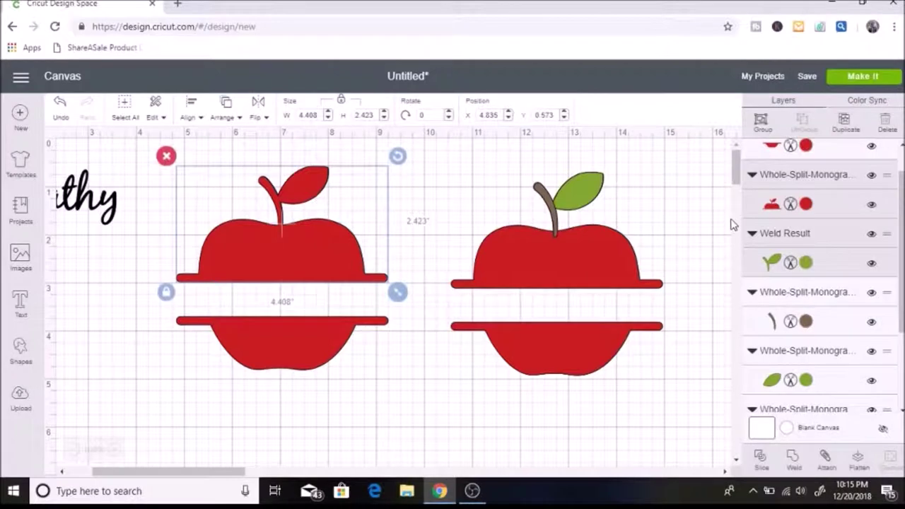
click(760, 458)
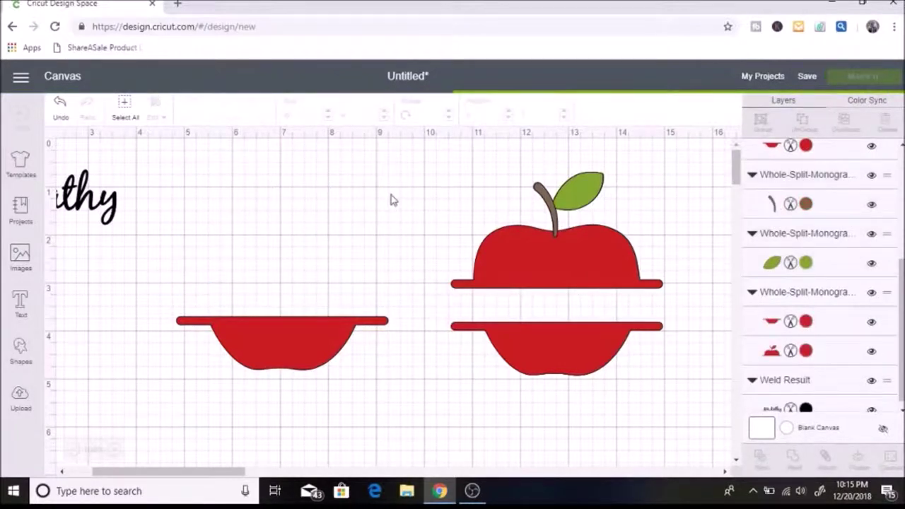
drag(306, 192, 134, 219)
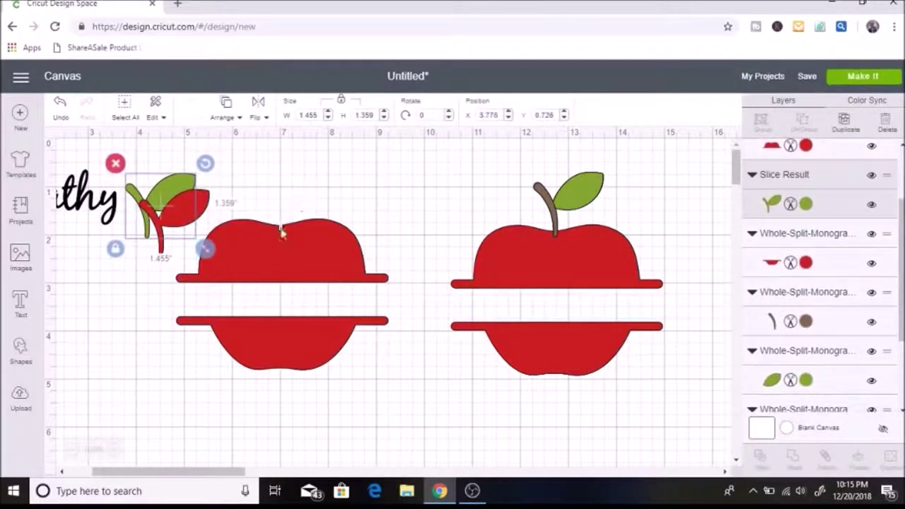
Step: Delete the leftover red and leaf-and-stem slice pieces beside 'thy'
click(185, 201)
key(Delete)
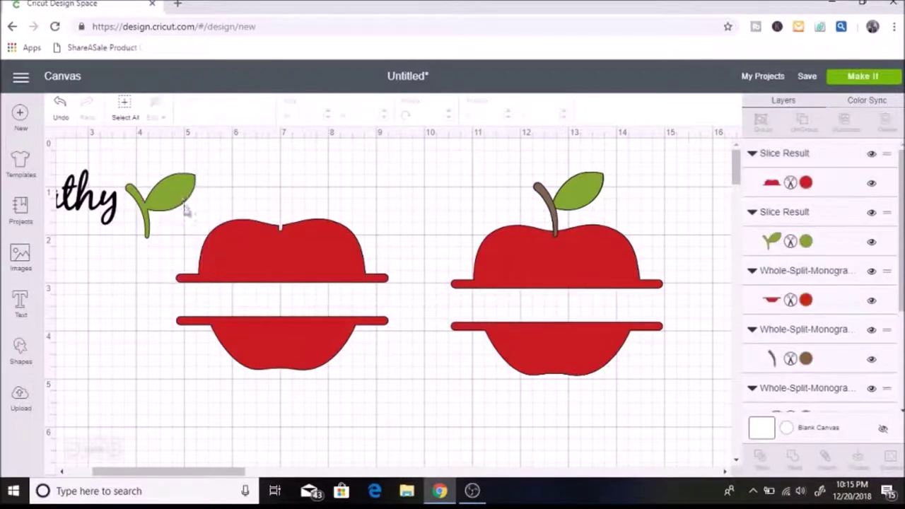
key(Delete)
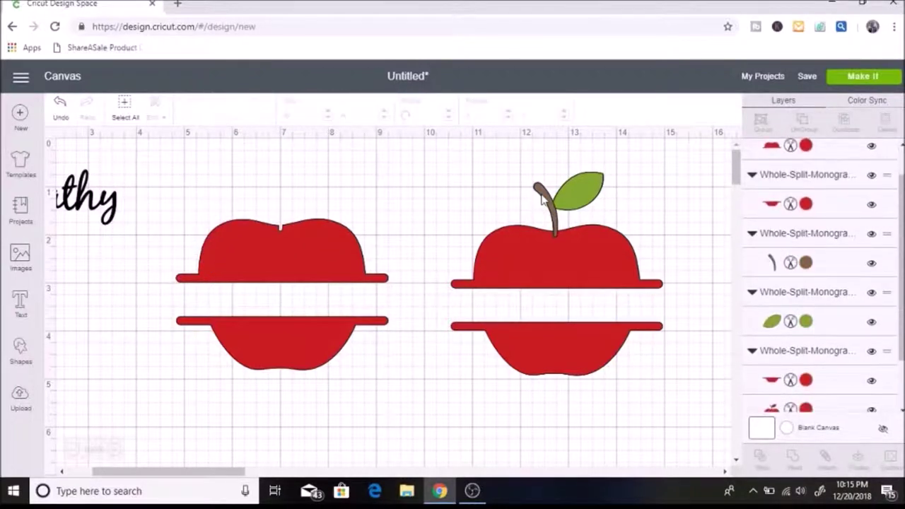
Step: Group the right apple's brown stem and green leaf together
click(580, 186)
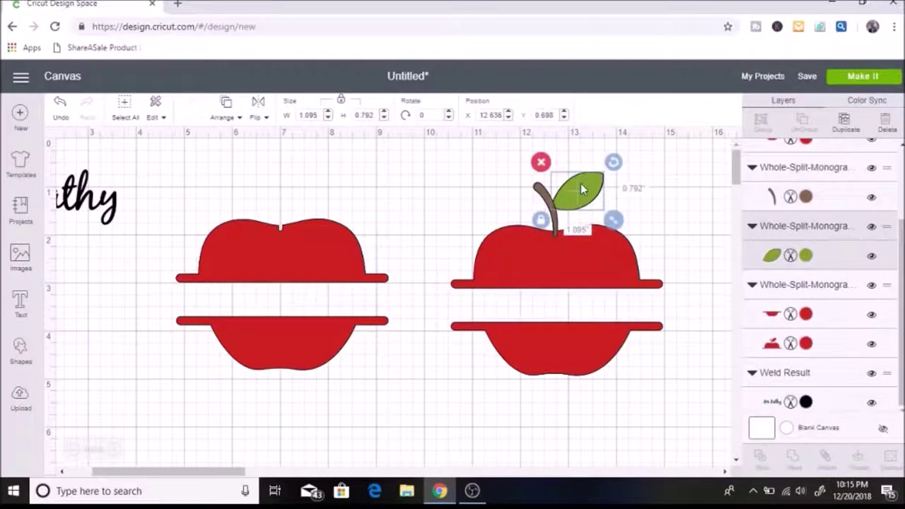
click(516, 173)
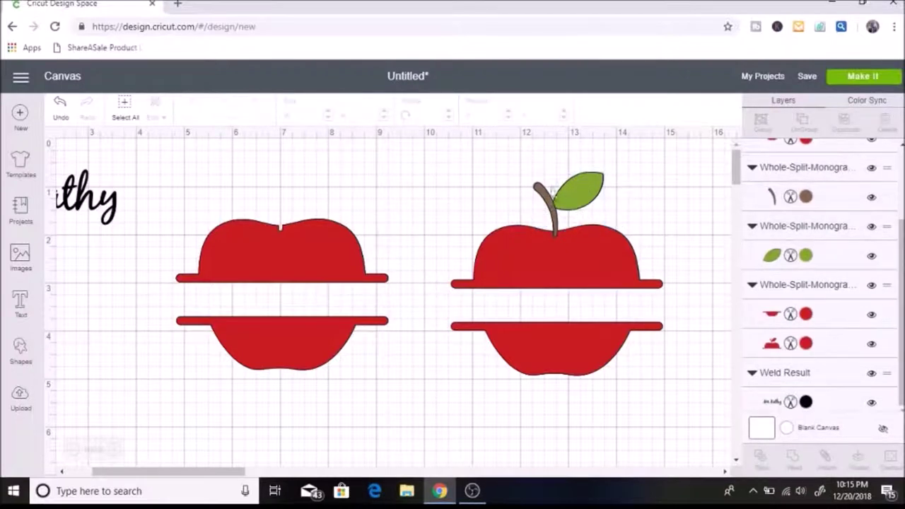
drag(514, 165, 587, 205)
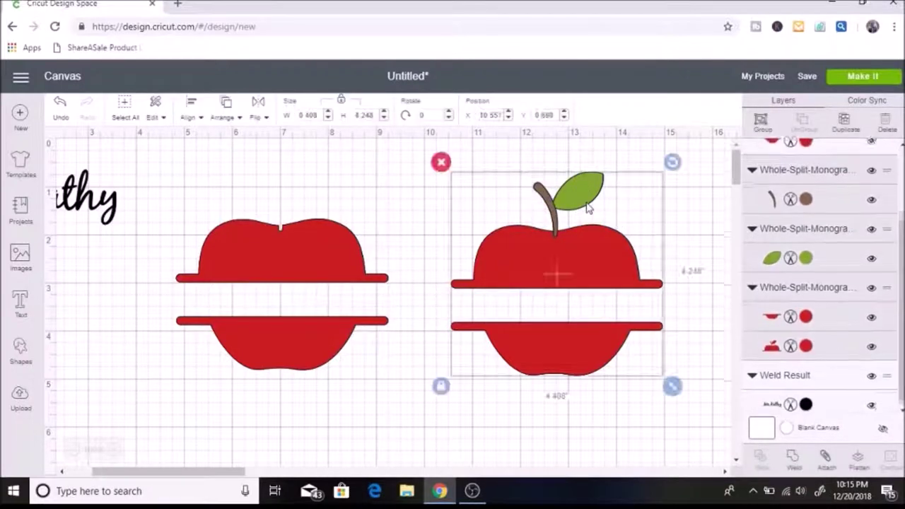
click(684, 205)
click(805, 205)
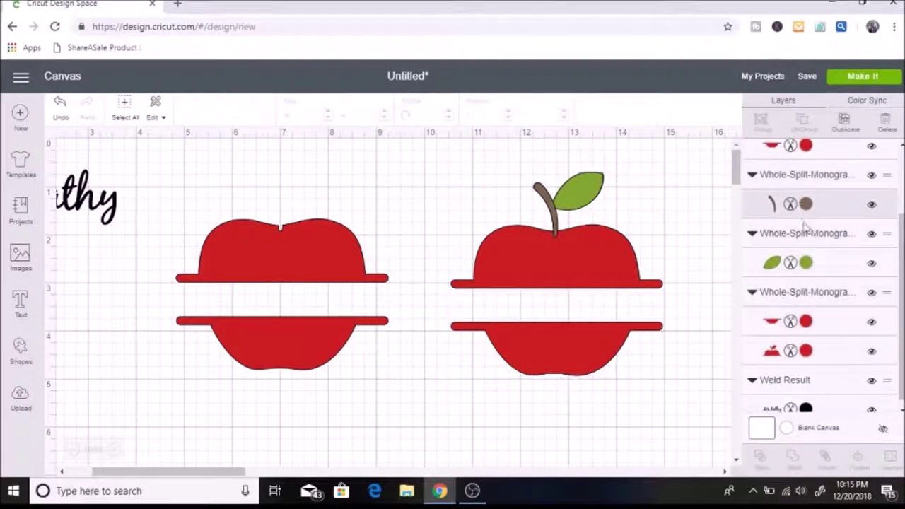
shift+click(800, 263)
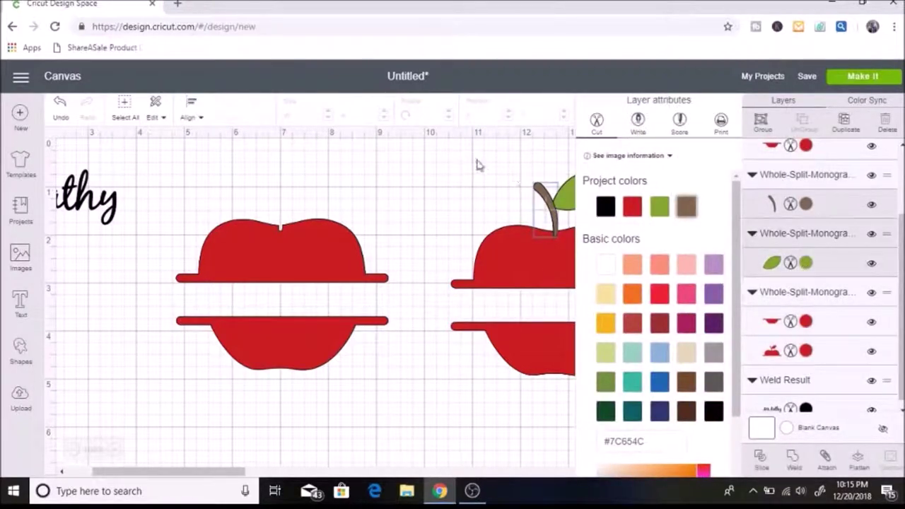
click(760, 125)
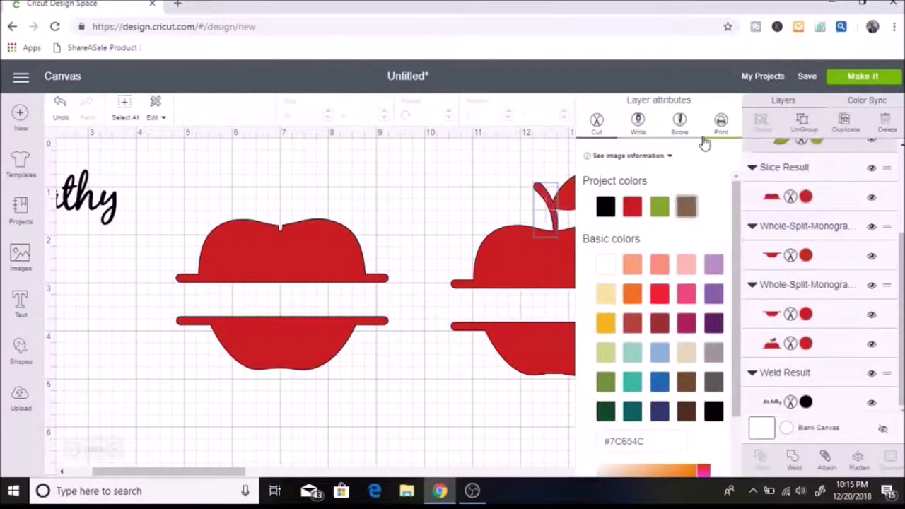
Step: Move the grouped stem and leaf onto the top of the notched left apple
drag(558, 187, 288, 195)
click(382, 220)
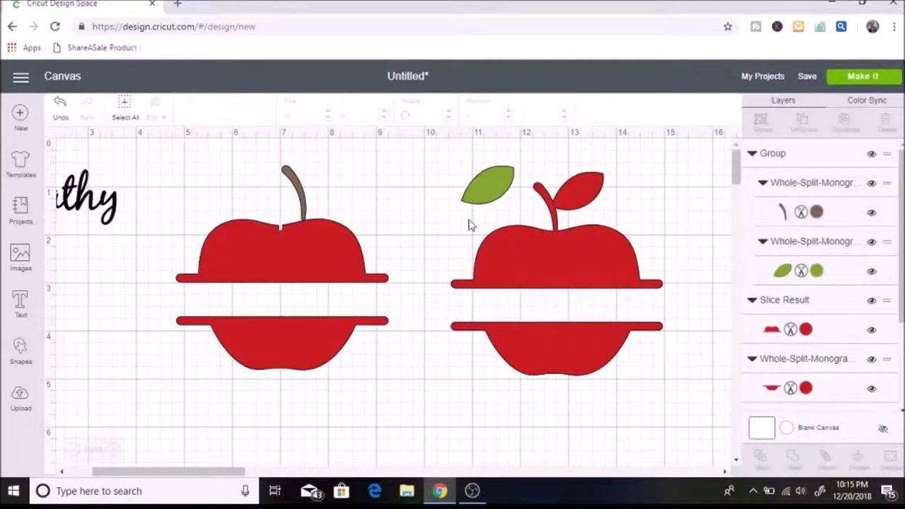
key(ctrl+z)
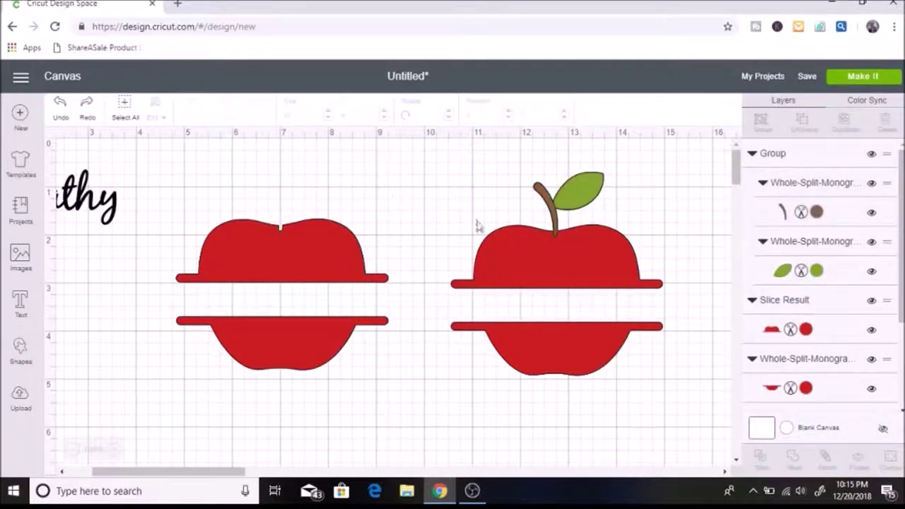
drag(566, 191, 282, 190)
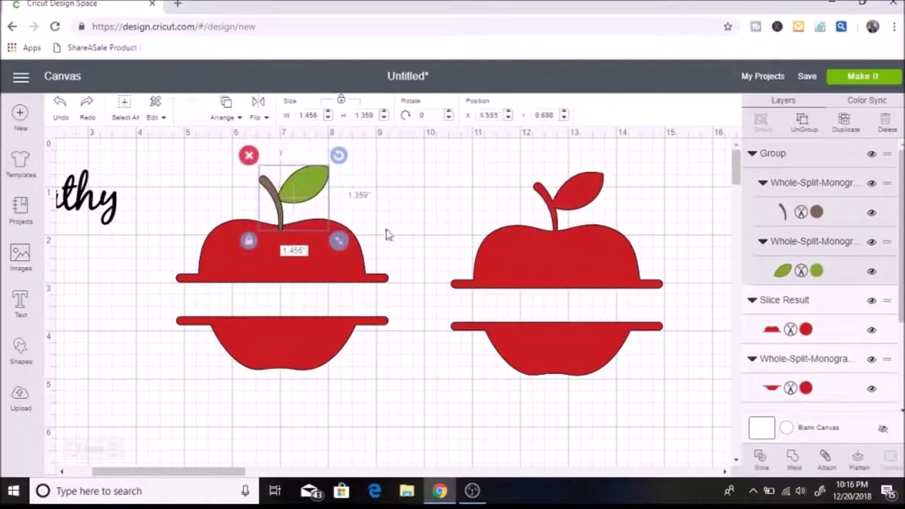
click(386, 233)
Step: Delete the right apple copy
click(476, 202)
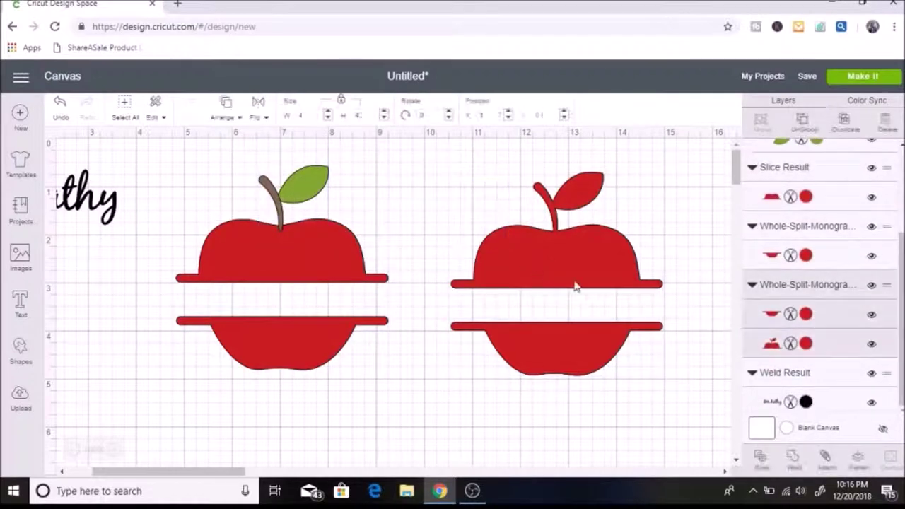
click(578, 286)
key(Delete)
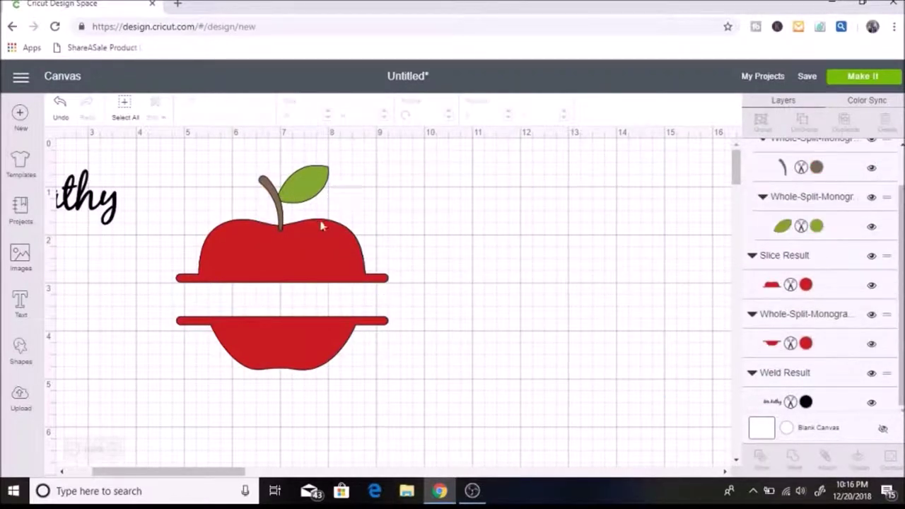
Step: Move the Ms. Kathy weld result into the apple's band and shrink it to about 2.728 × 0.936
mouse_move(281, 202)
mouse_down()
mouse_move(298, 204)
mouse_move(283, 201)
mouse_up()
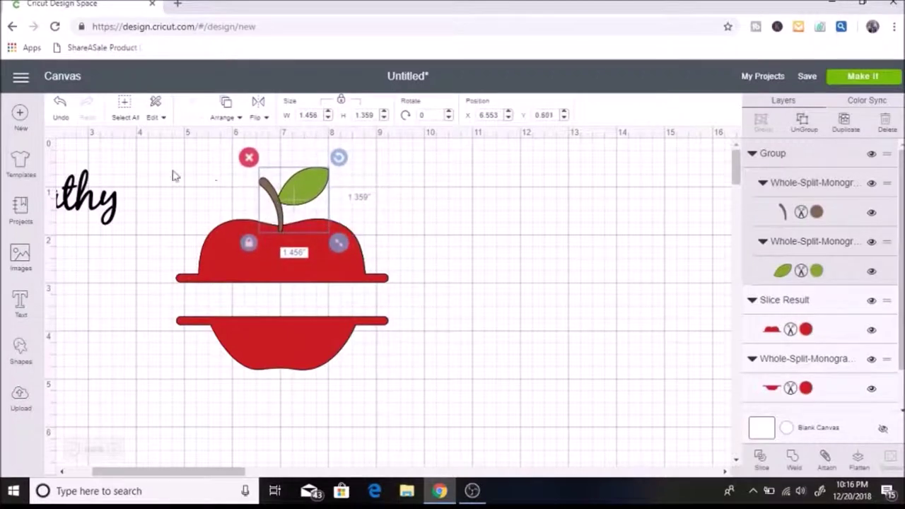
drag(98, 192, 357, 336)
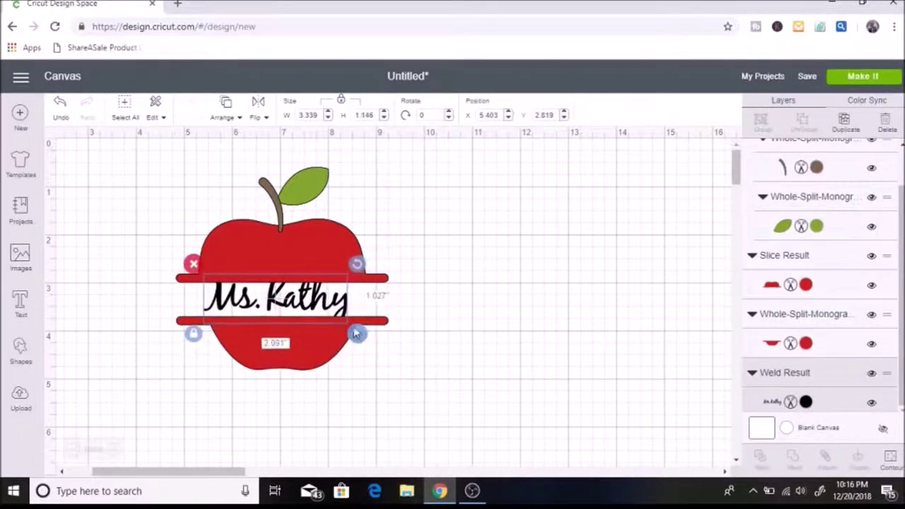
drag(307, 295, 308, 297)
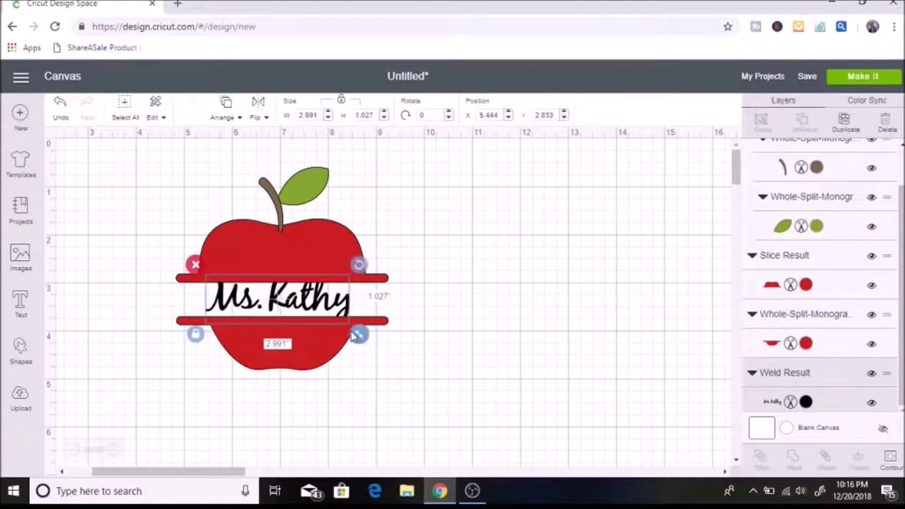
drag(358, 334, 335, 305)
Step: Bring Ms. Kathy forward one layer and fine-tune its position within the band
right_click(335, 303)
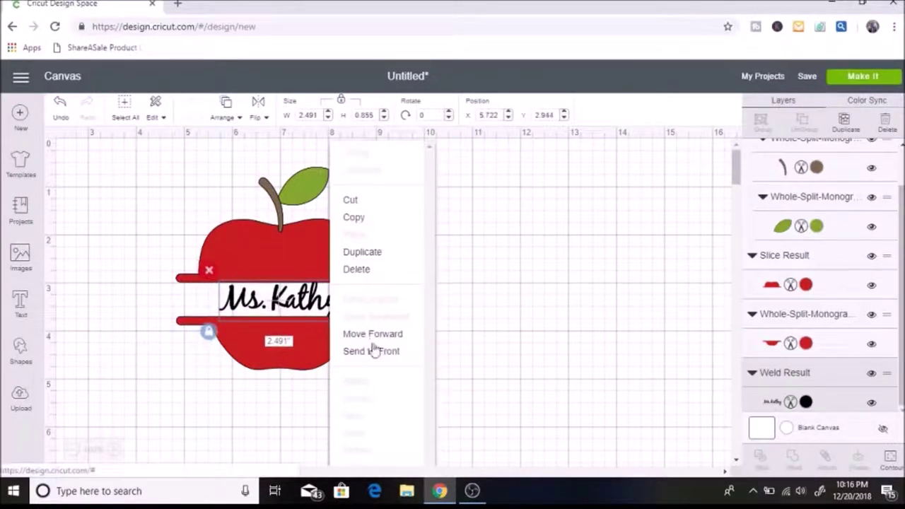
click(380, 336)
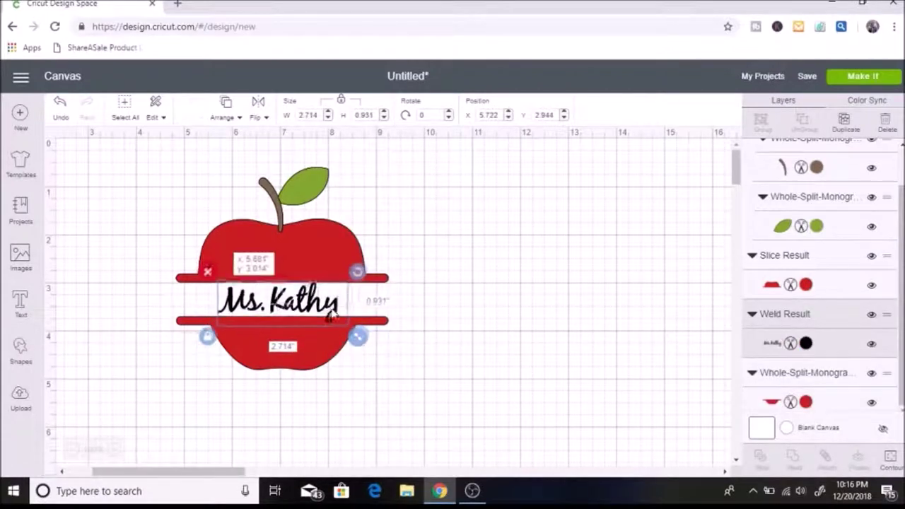
drag(331, 315, 326, 316)
click(402, 262)
click(325, 300)
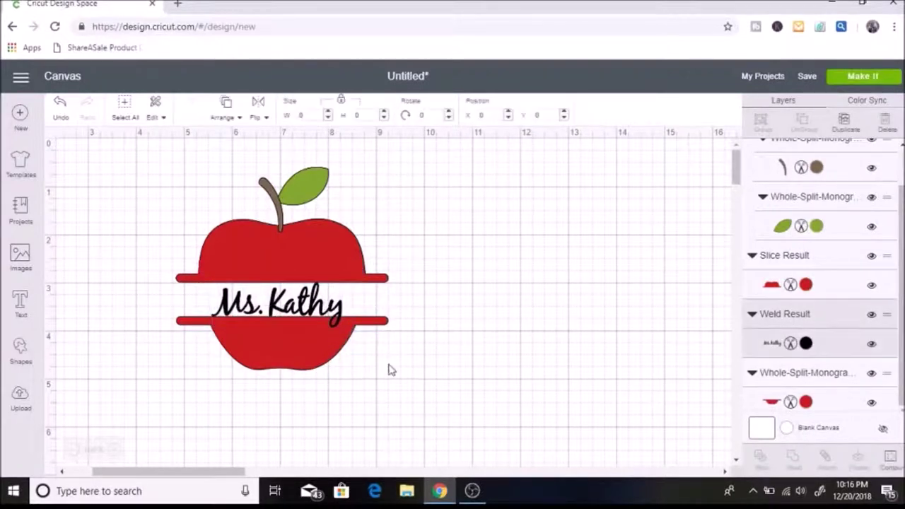
drag(326, 316, 312, 299)
click(558, 356)
click(424, 354)
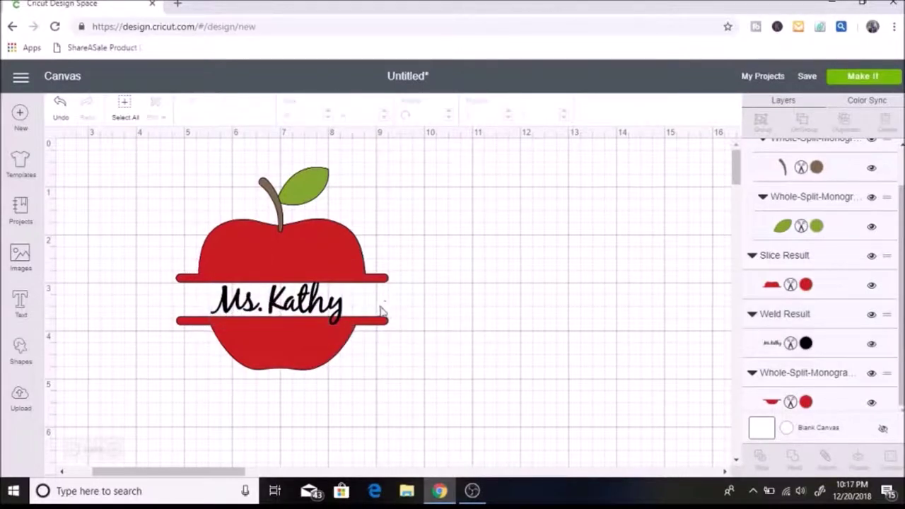
Step: Select the whole apple design and set its width to 3 in, making it 2.872 in tall
drag(407, 362, 176, 156)
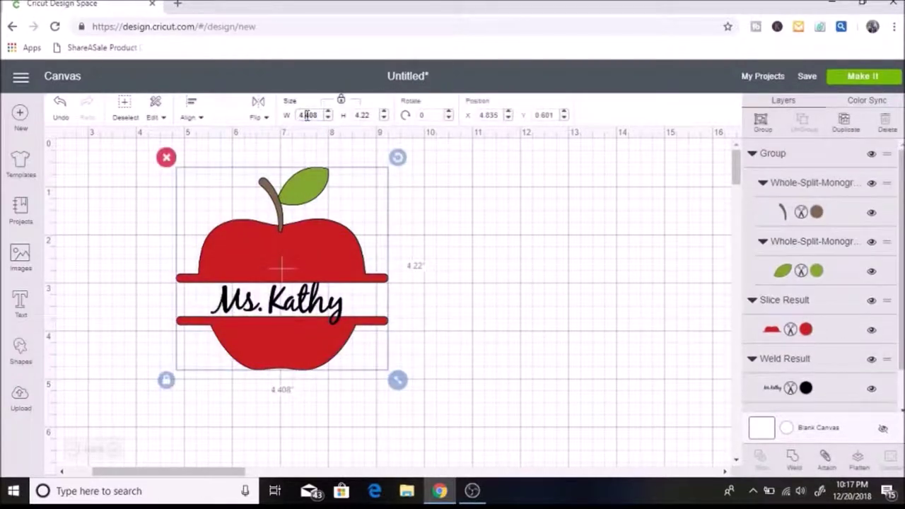
key(Return)
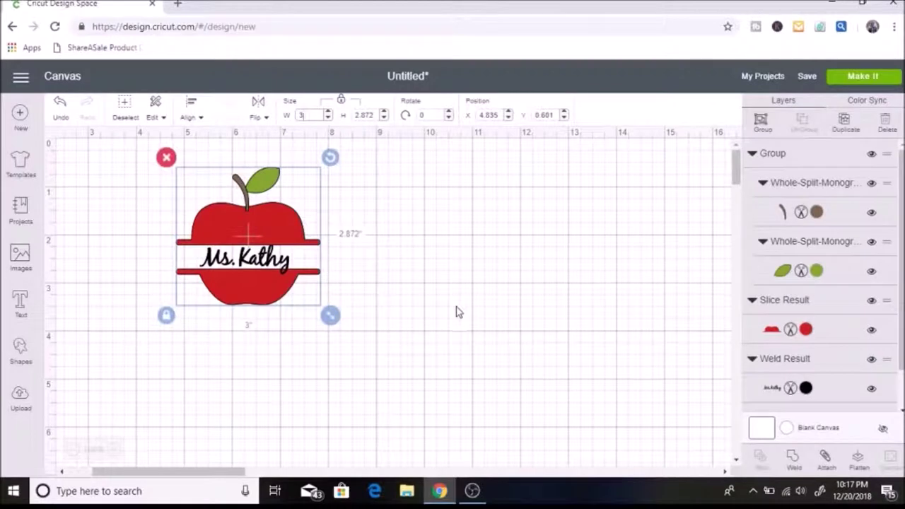
click(884, 83)
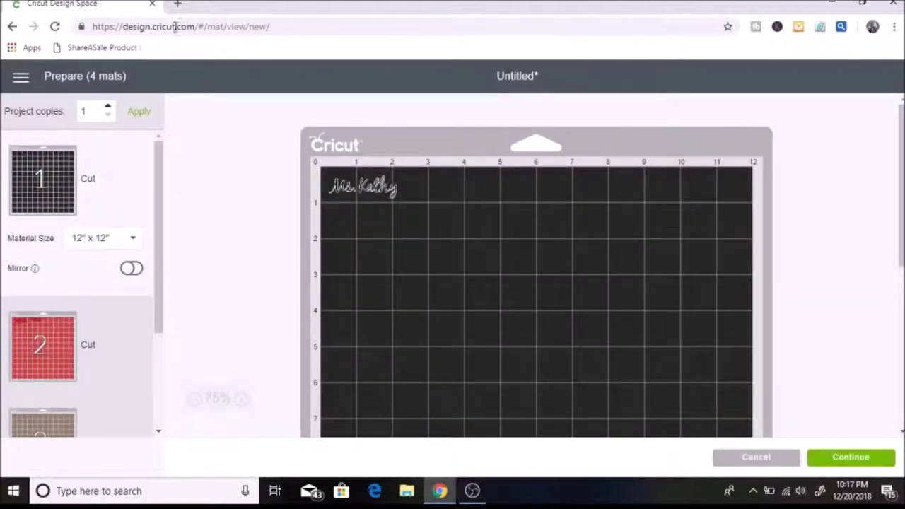
click(122, 348)
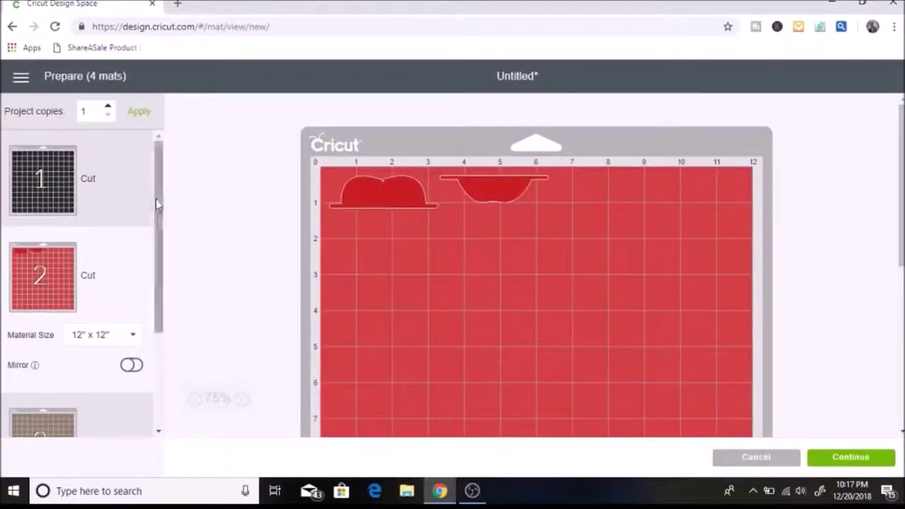
scroll(141, 304, down, 2)
click(117, 319)
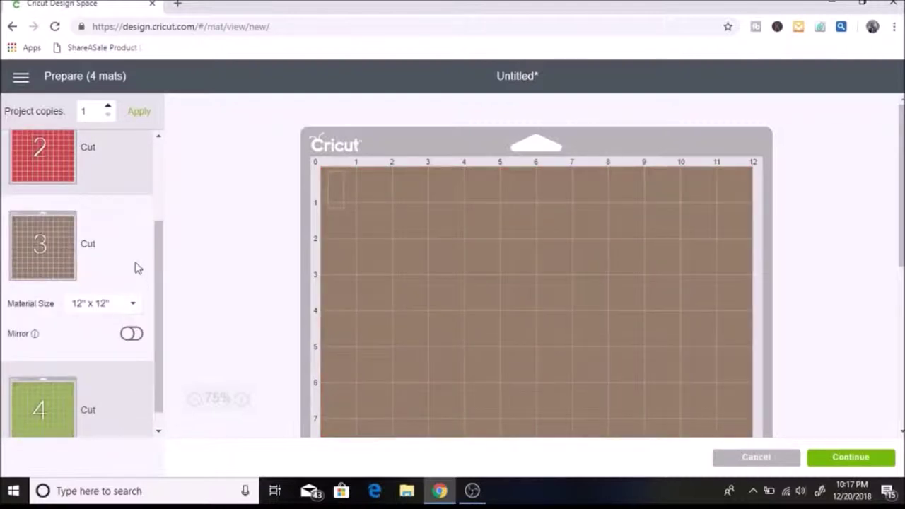
scroll(155, 304, up, 3)
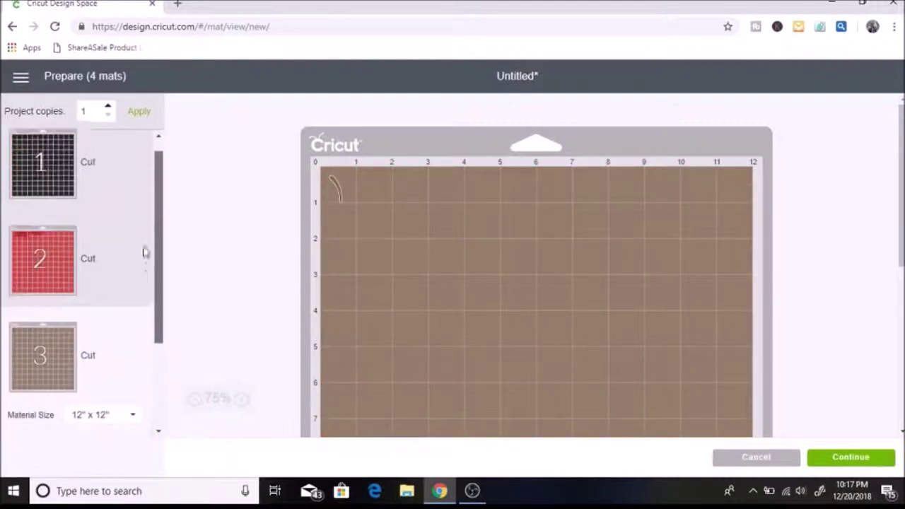
click(91, 276)
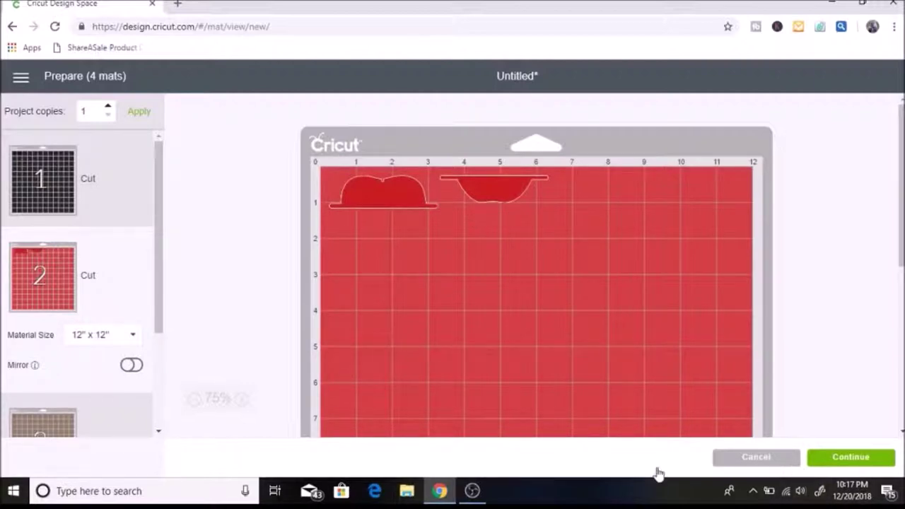
key(alt+Left)
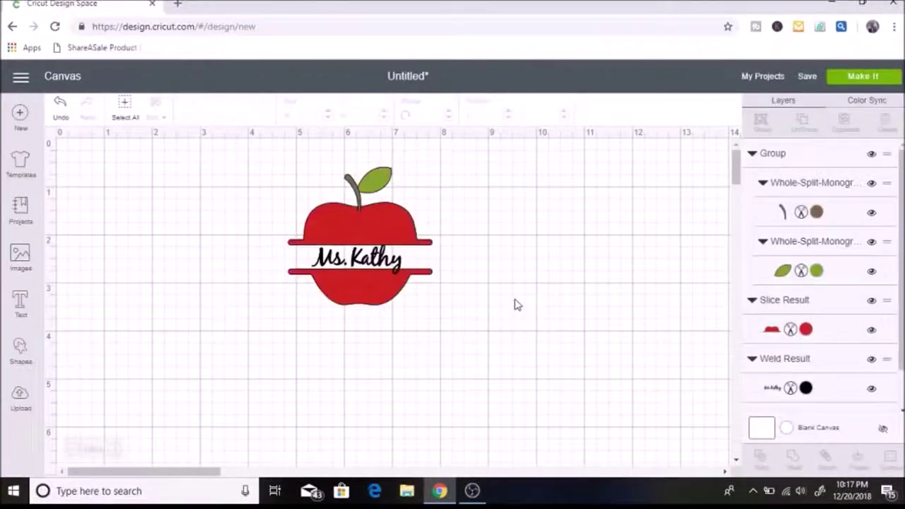
Step: Attach the two red apple pieces and proceed to the Make screen for 4 vinyl mats
click(404, 221)
shift+click(378, 290)
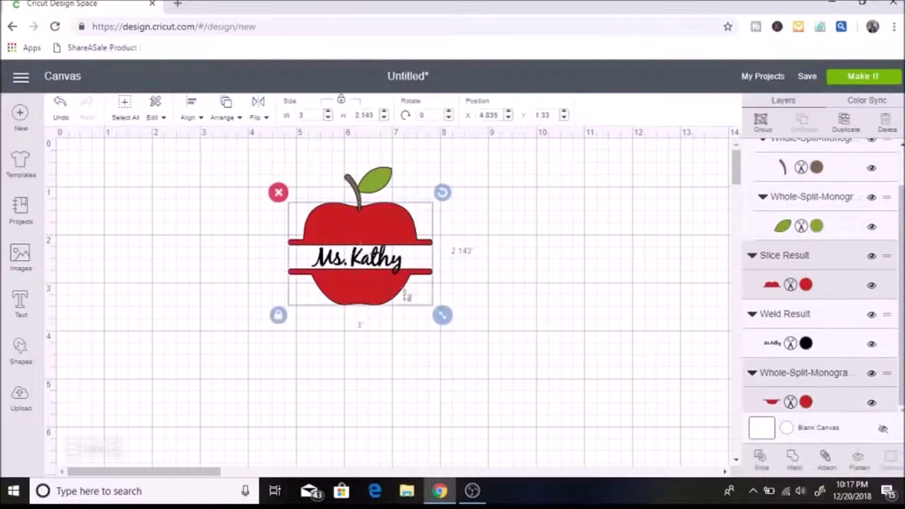
click(825, 459)
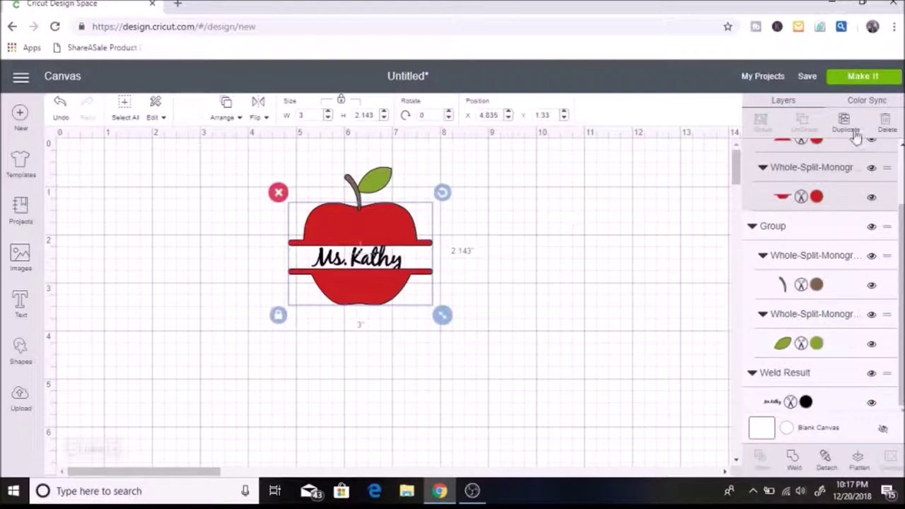
click(860, 77)
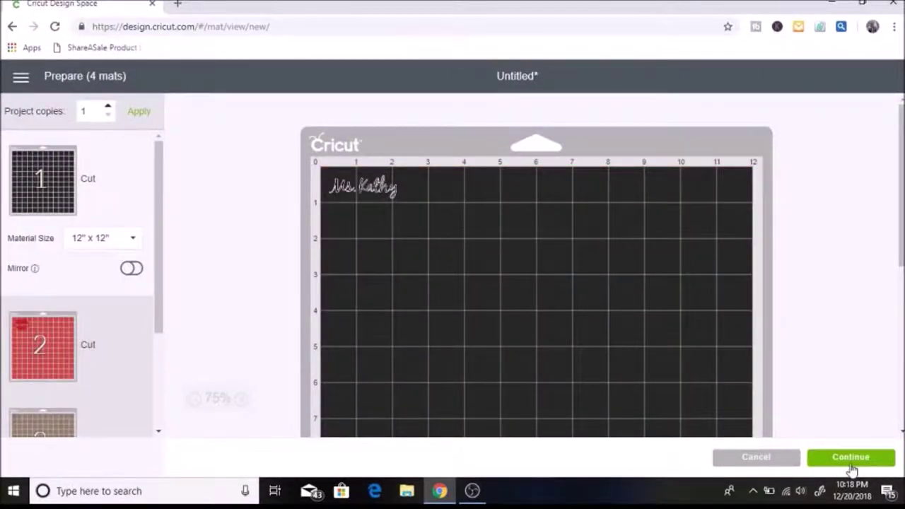
click(851, 461)
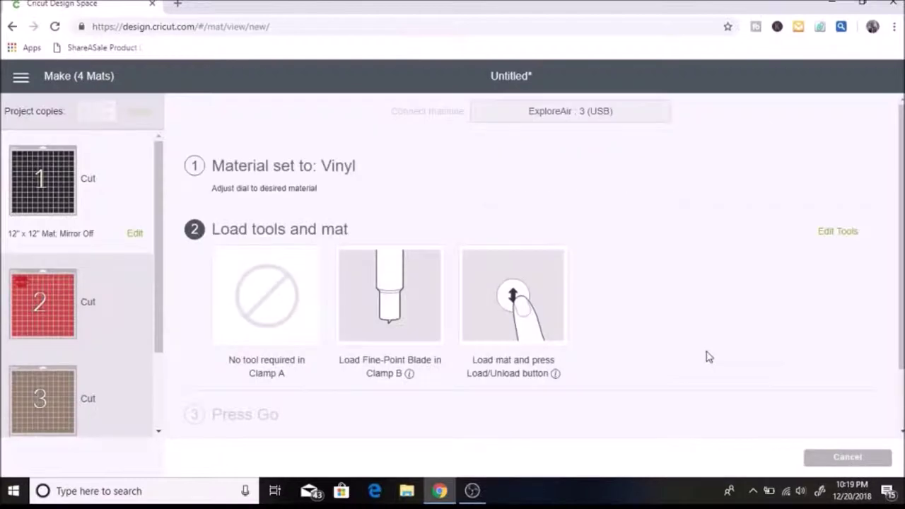